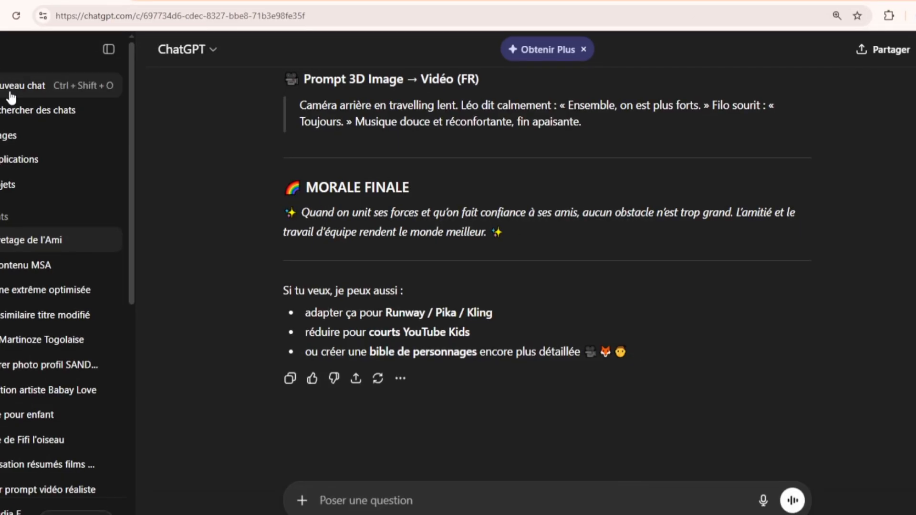
Start a new ChatGPT chat and submit the copied French prompt for a scene-by-scene Pixar-style 3D story with image and video prompts.
click(11, 96)
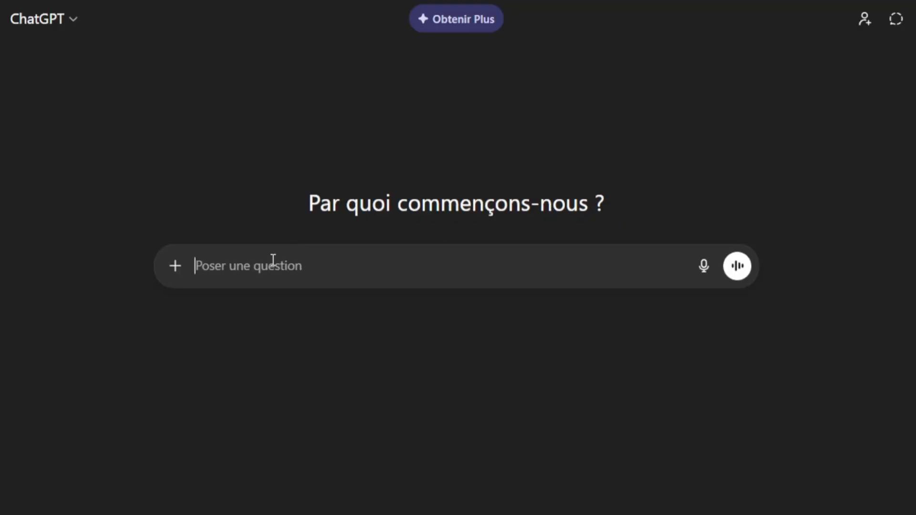
right_click(271, 259)
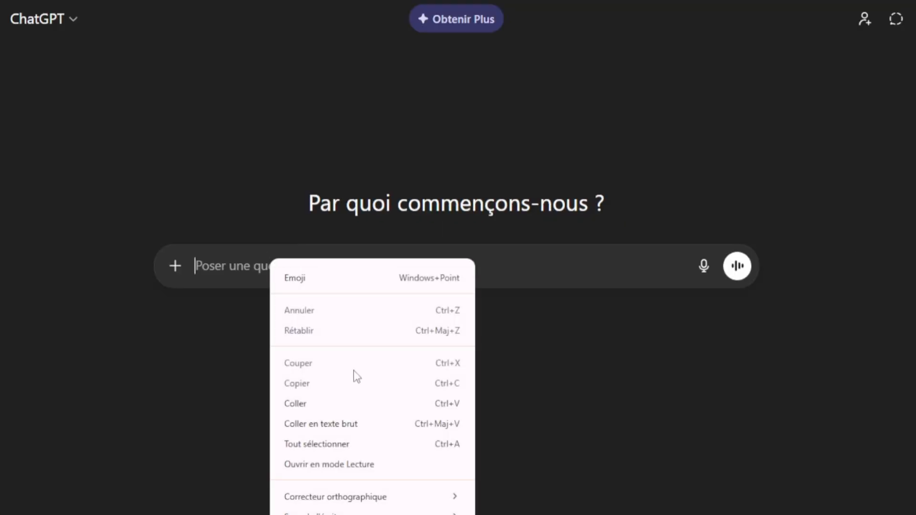
click(320, 403)
scroll(649, 344, down, 2)
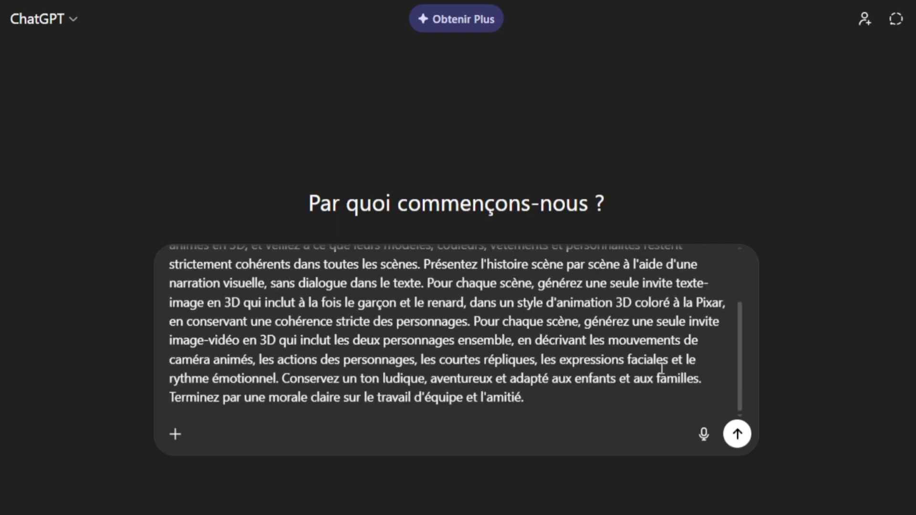
click(739, 426)
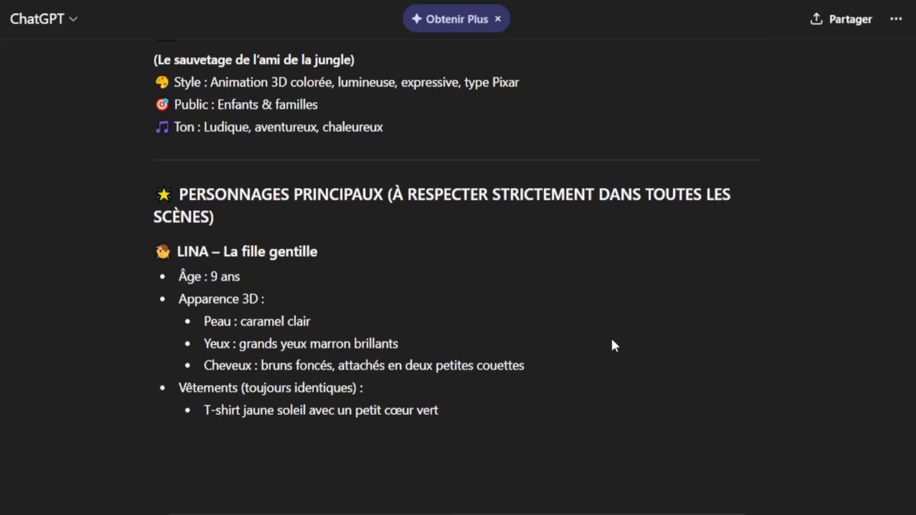
Read through the generated script's title, style, main character descriptions and the start of Scene 1.
scroll(611, 338, up, 7)
scroll(611, 338, down, 5)
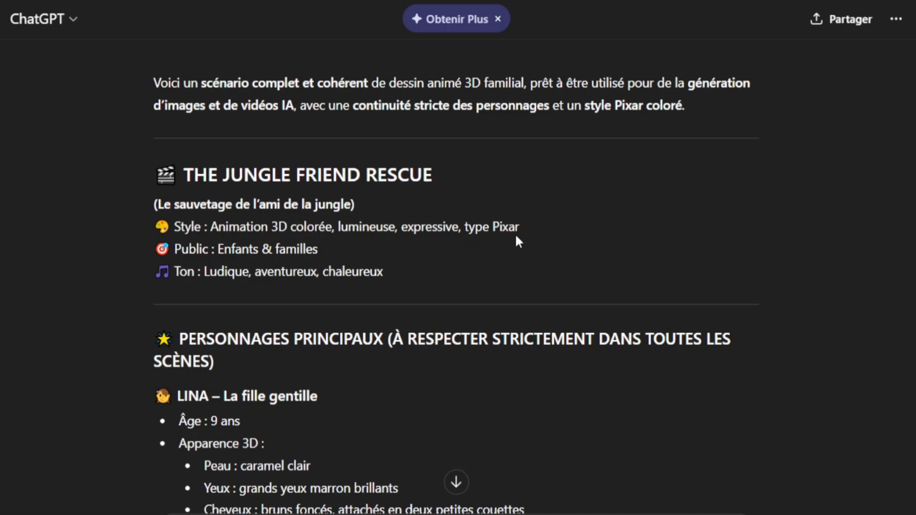
scroll(227, 373, down, 3)
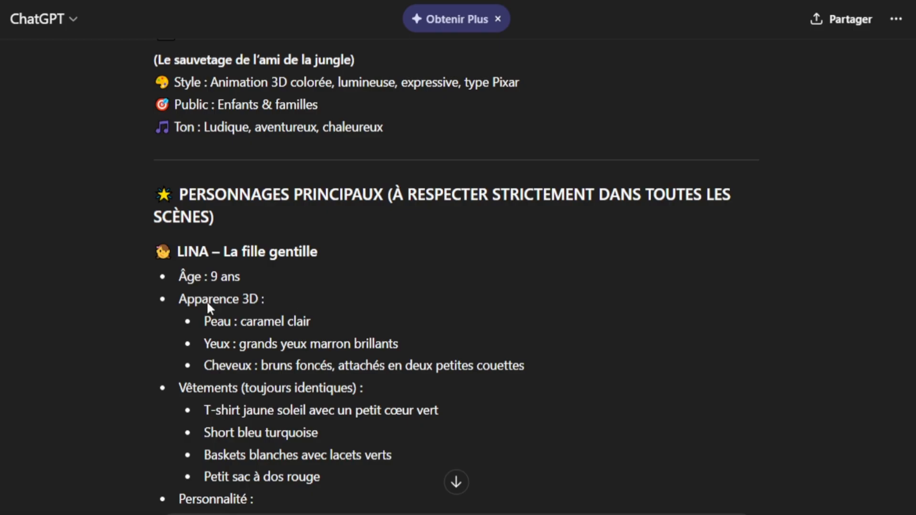
scroll(282, 291, down, 2)
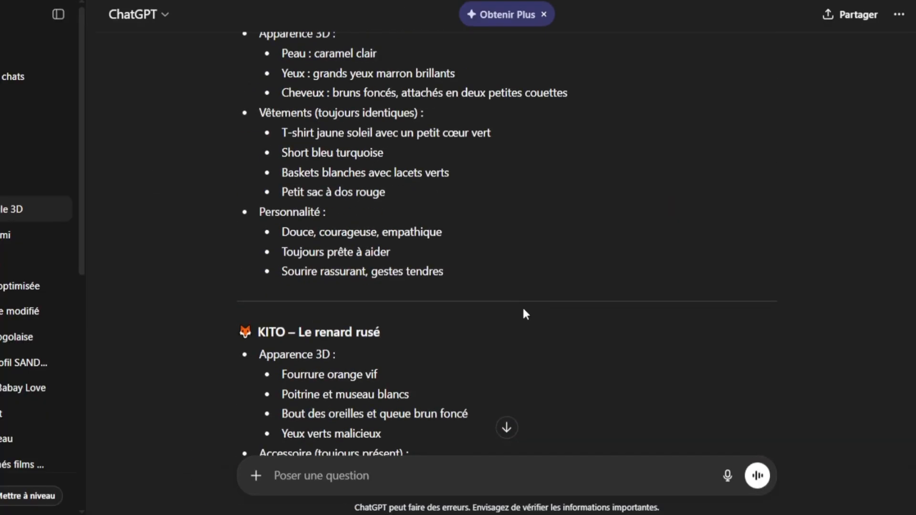
scroll(522, 306, up, 8)
scroll(523, 308, down, 7)
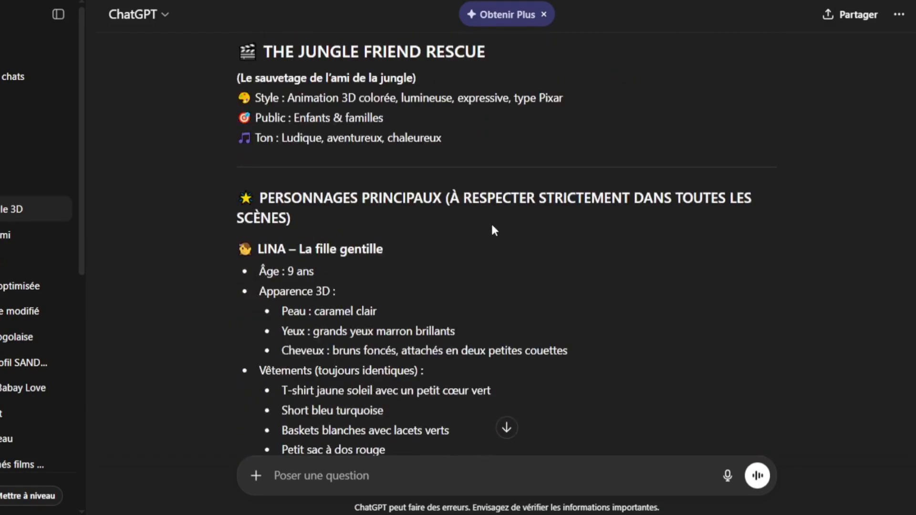
scroll(486, 267, down, 7)
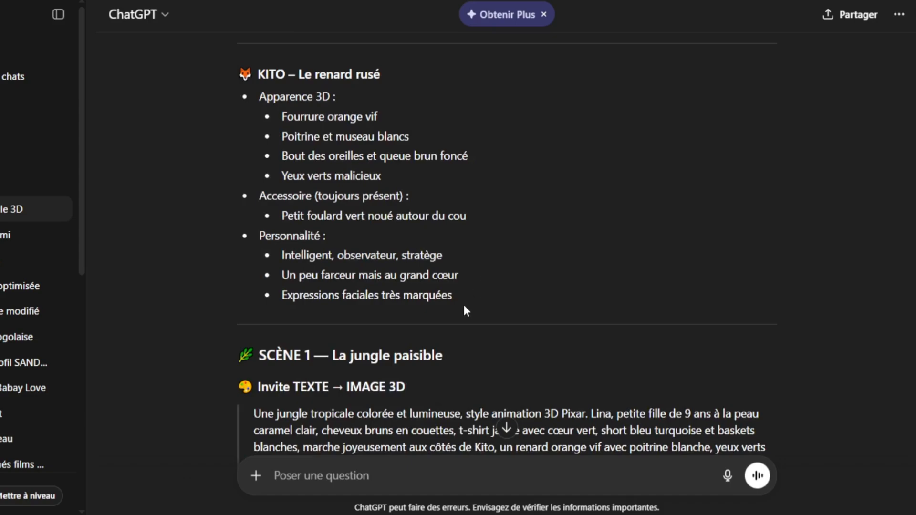
scroll(463, 306, down, 1)
scroll(463, 312, up, 2)
scroll(482, 329, down, 3)
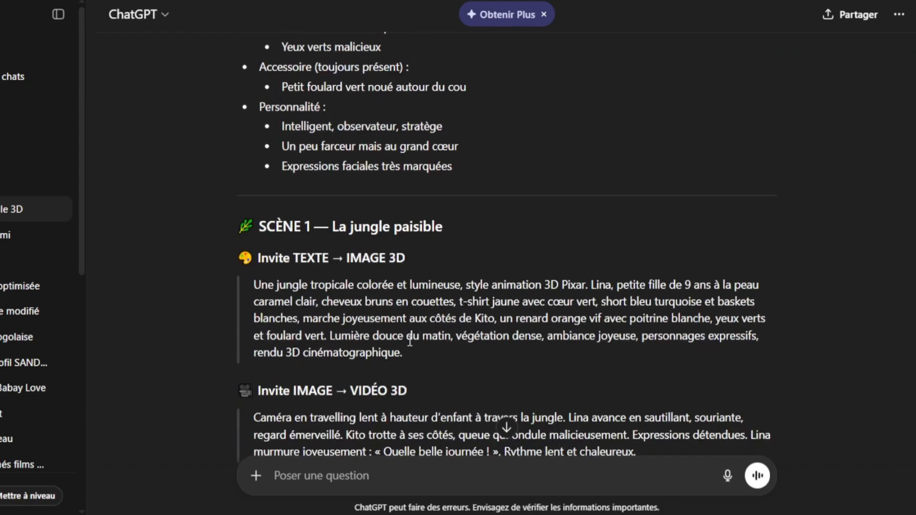
Copy the text-to-image prompt of Scene 1, "La jungle paisible".
scroll(288, 311, down, 3)
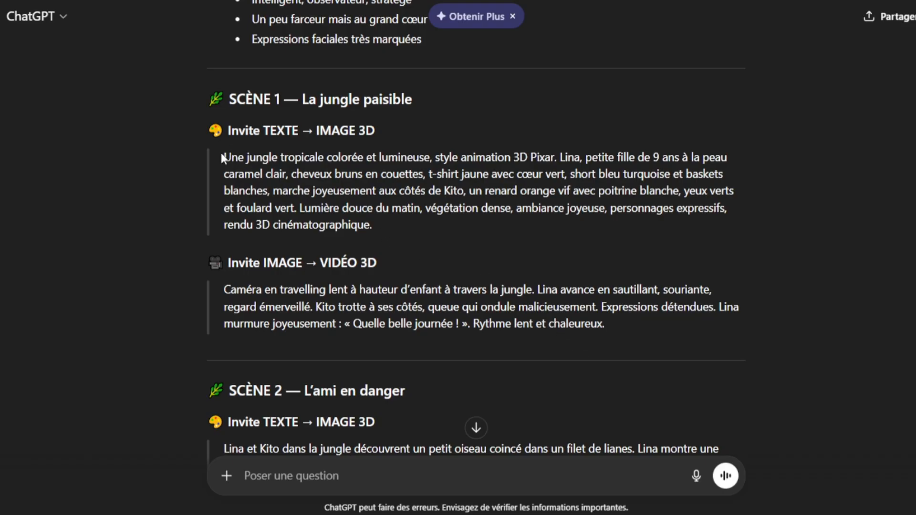
drag(223, 157, 470, 228)
key(ctrl+c)
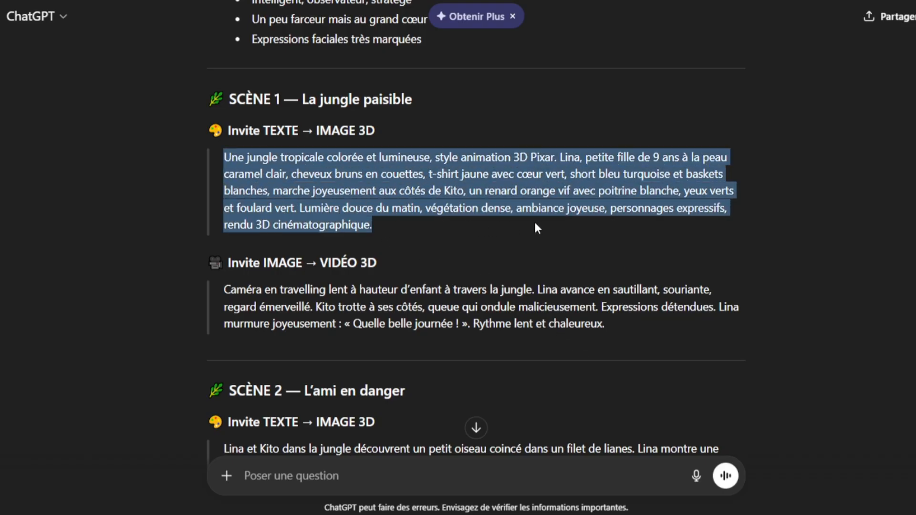
right_click(534, 173)
click(575, 194)
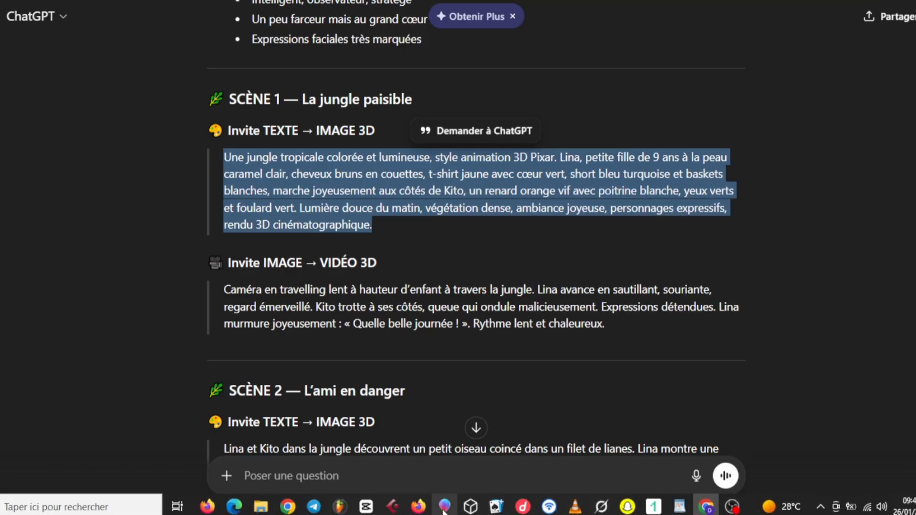
Switch to Qwen and set up Image Generation with a 16:9 aspect ratio.
click(420, 507)
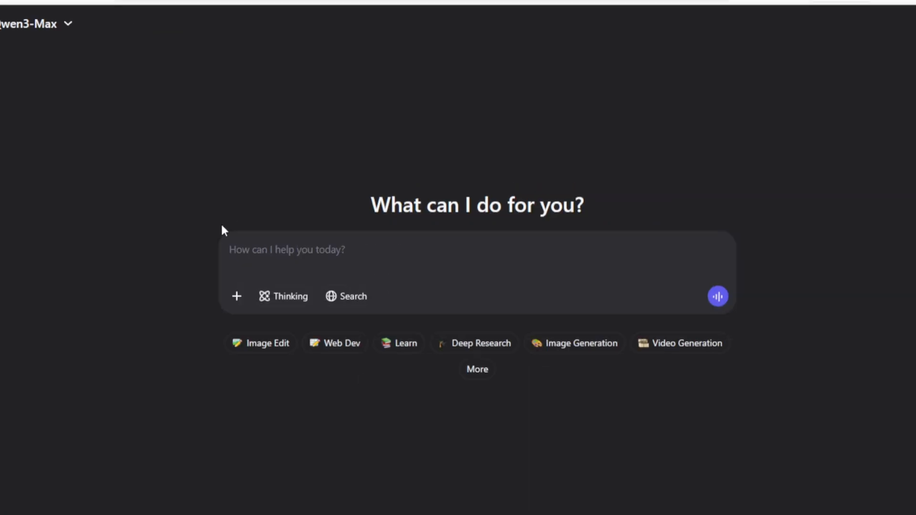
click(568, 354)
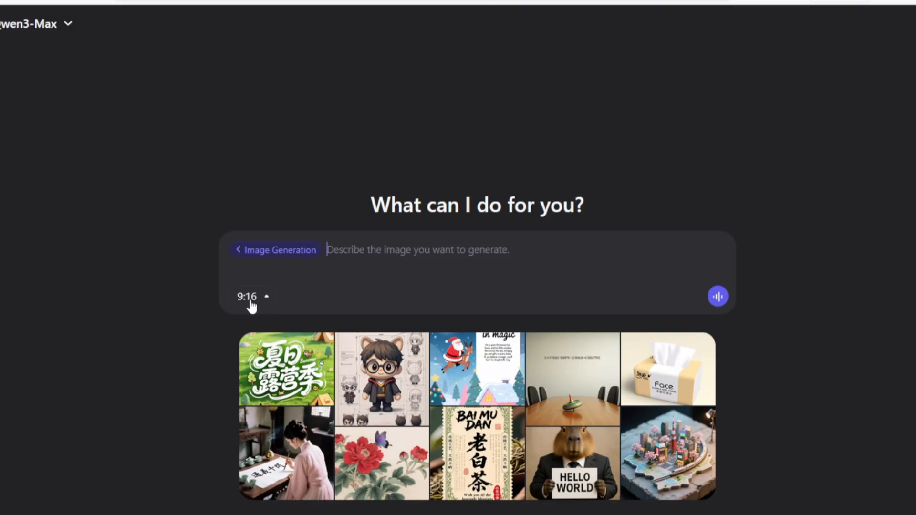
click(266, 301)
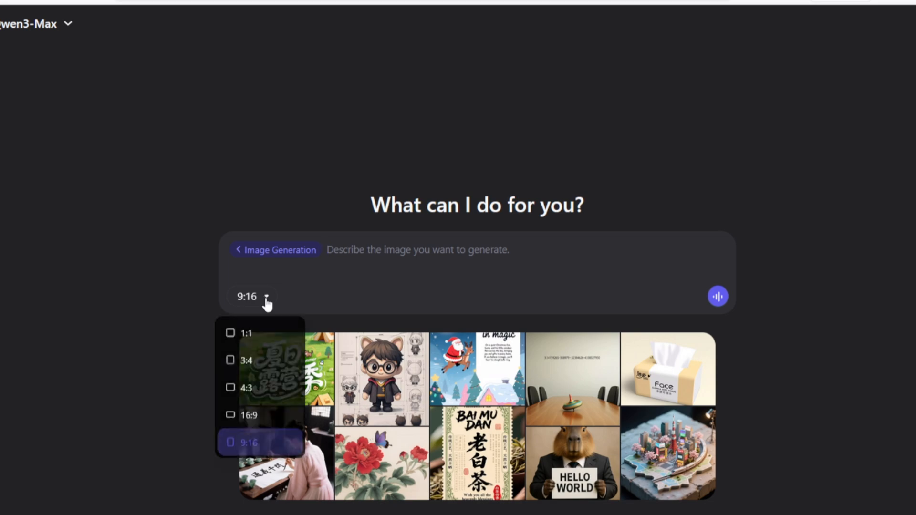
click(261, 424)
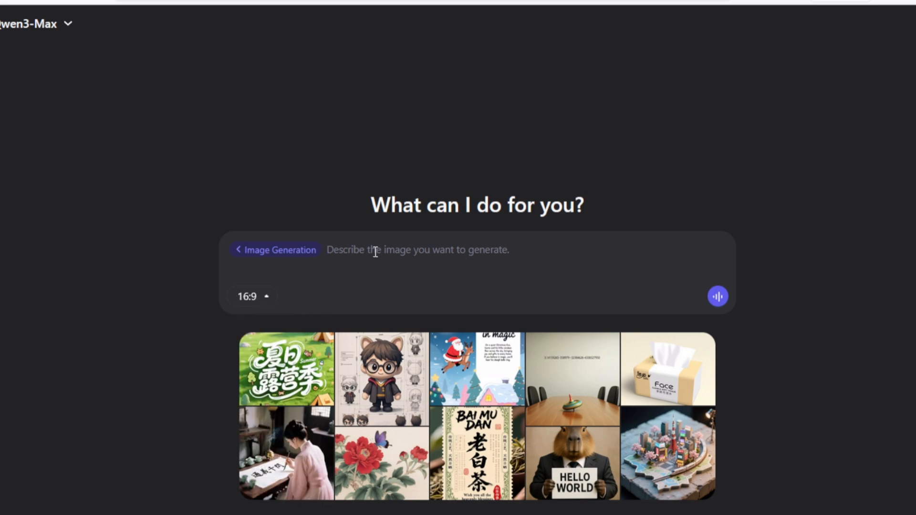
Paste the copied Scene 1 prompt as the image description and generate the image.
right_click(377, 257)
click(410, 350)
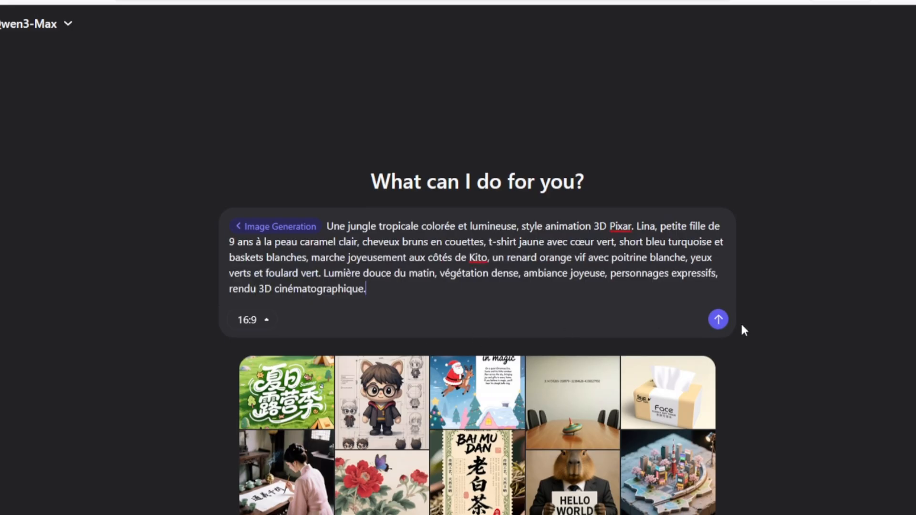
click(720, 322)
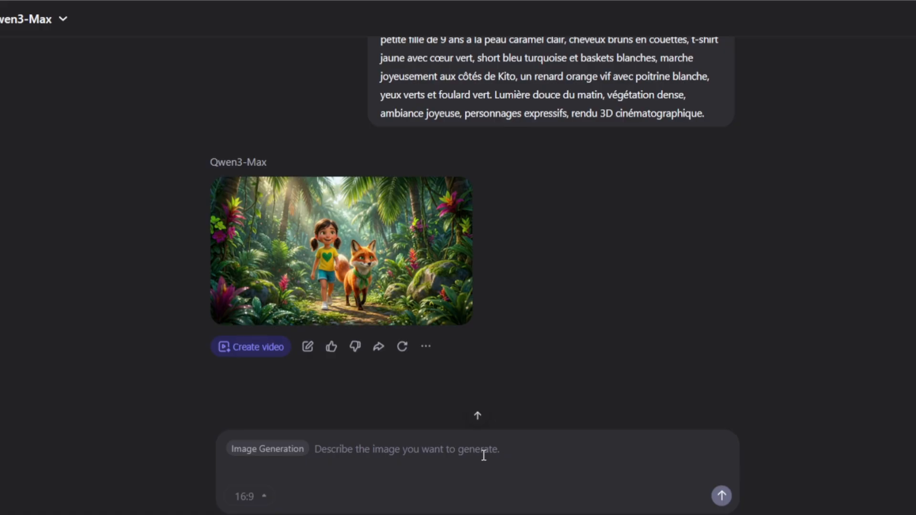
Paste the Scene 2 prompt about the small bird caught in a net of vines and generate its image.
right_click(484, 456)
click(522, 305)
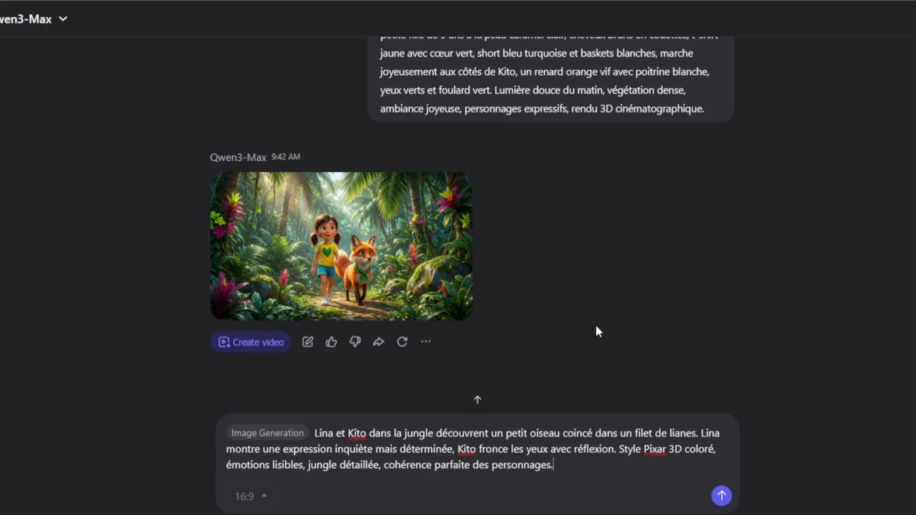
click(721, 498)
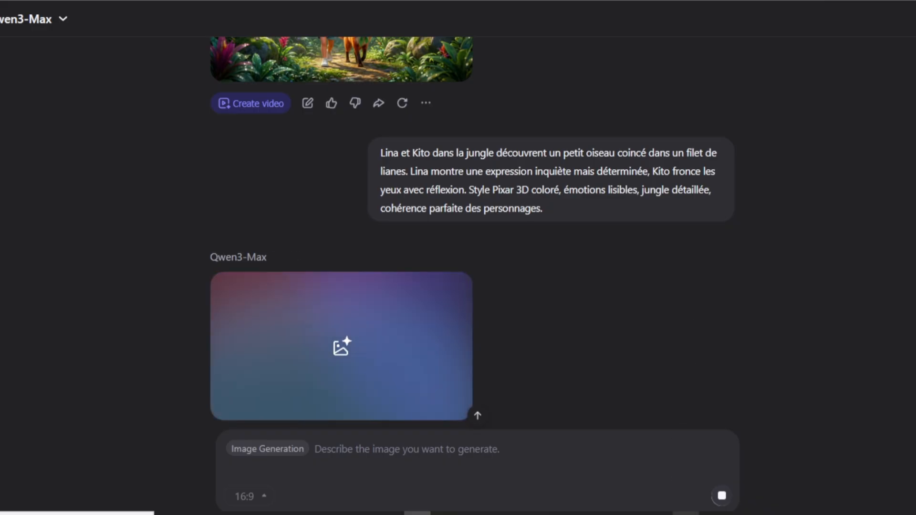
Switch back to ChatGPT and copy the text-to-image prompt of Scene 3, "Le plan du renard".
click(712, 513)
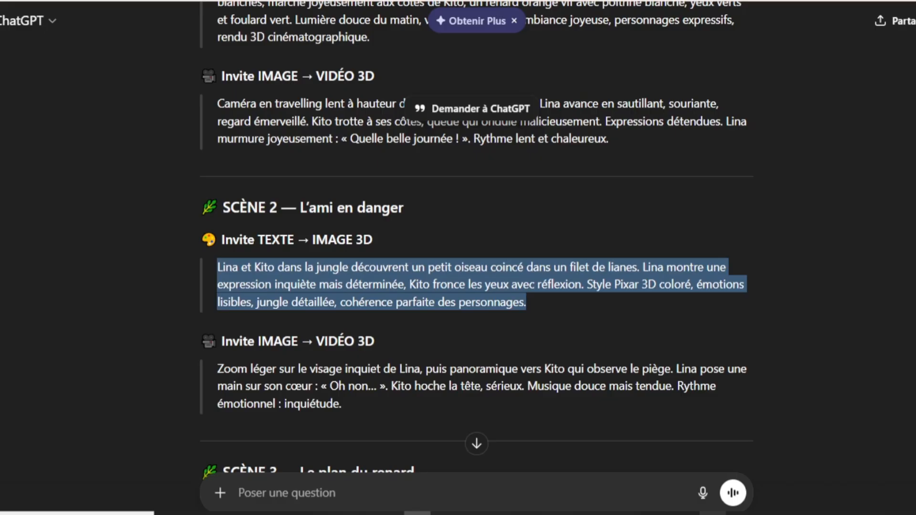
scroll(514, 214, down, 4)
scroll(514, 216, down, 2)
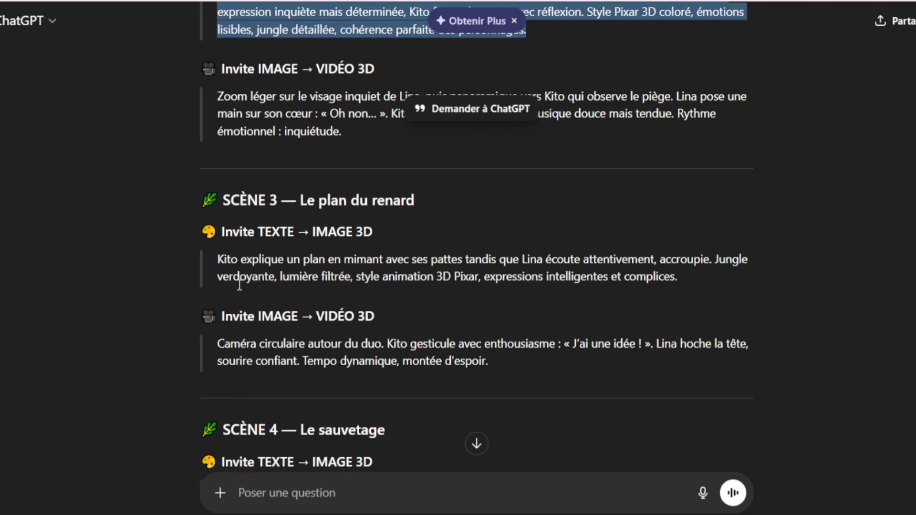
drag(218, 202, 677, 227)
key(ctrl+c)
right_click(328, 196)
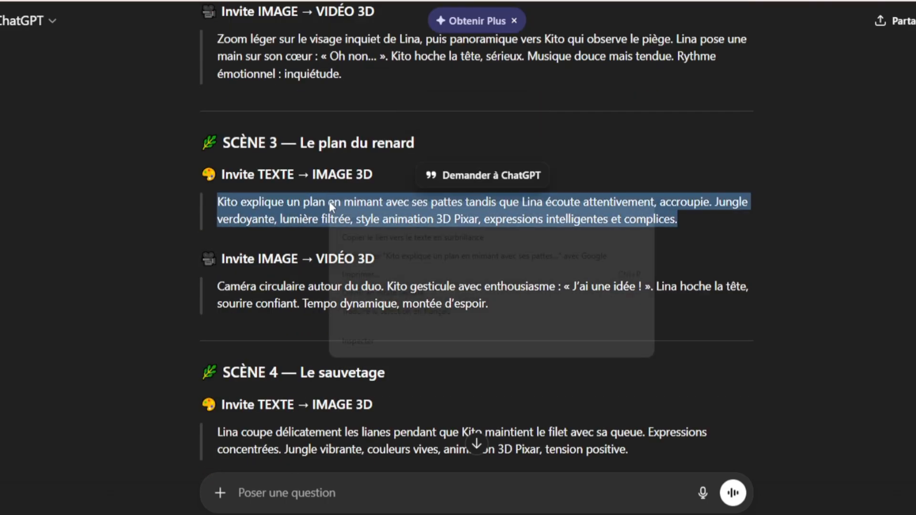
click(357, 214)
Look over the remaining scenes of the script through the final moral, returning to Scene 3.
scroll(359, 215, down, 10)
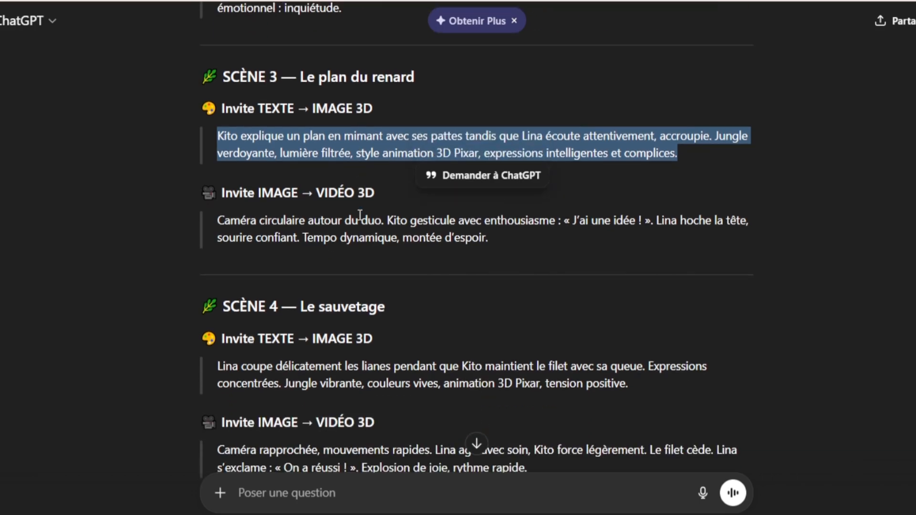
scroll(359, 216, down, 6)
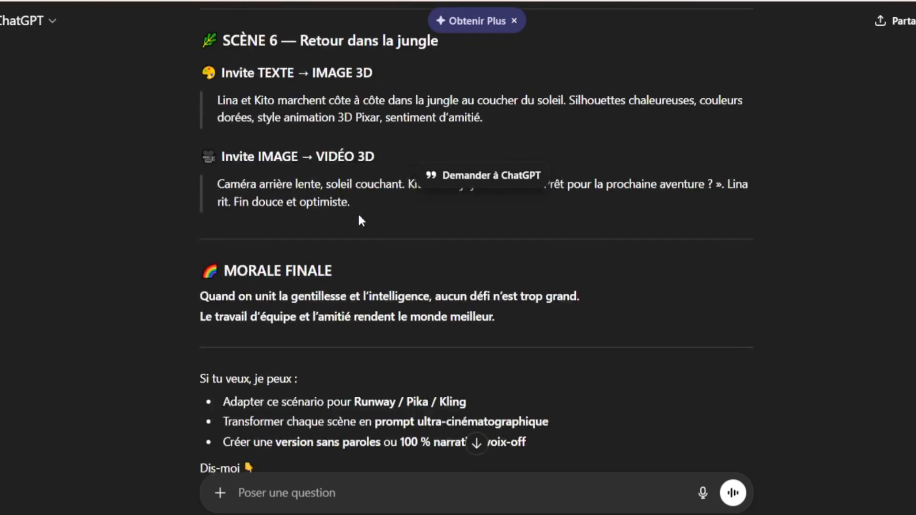
scroll(359, 216, up, 5)
scroll(360, 220, down, 1)
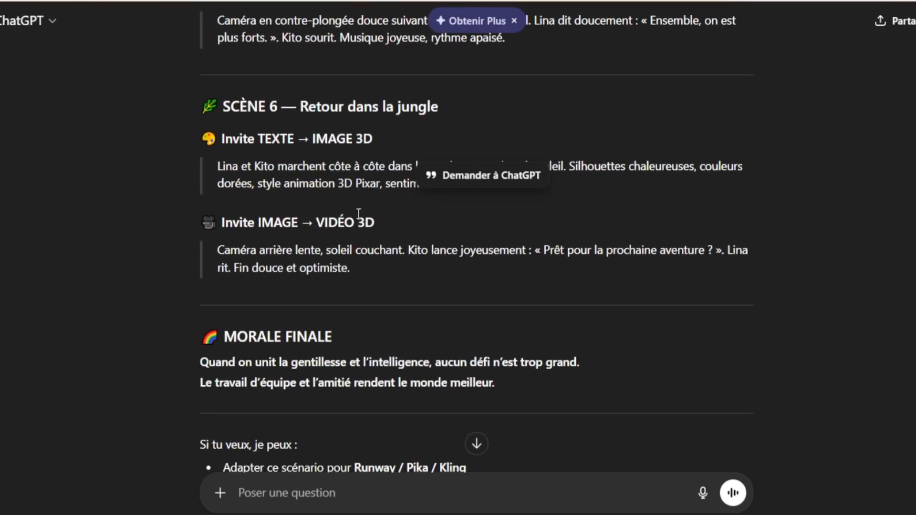
scroll(357, 210, up, 10)
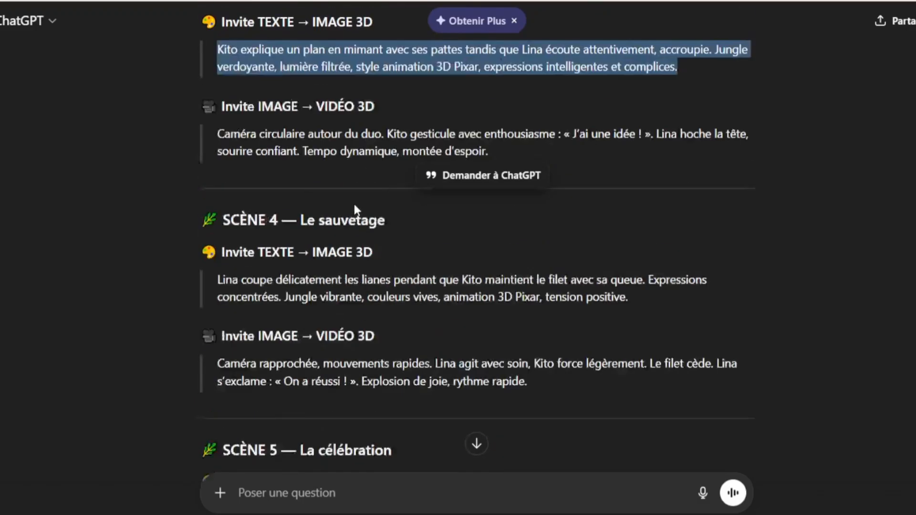
scroll(354, 209, up, 2)
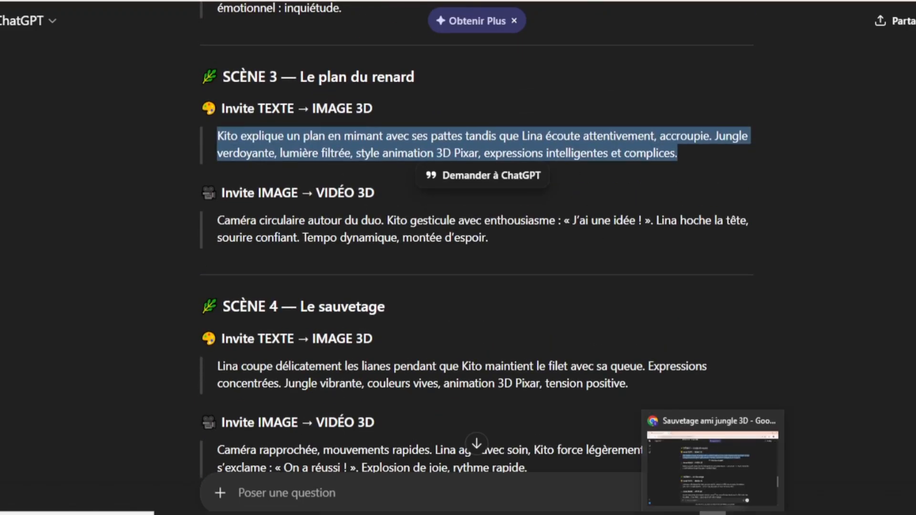
Switch to Qwen, paste the copied Scene 3 prompt and generate its image.
click(417, 514)
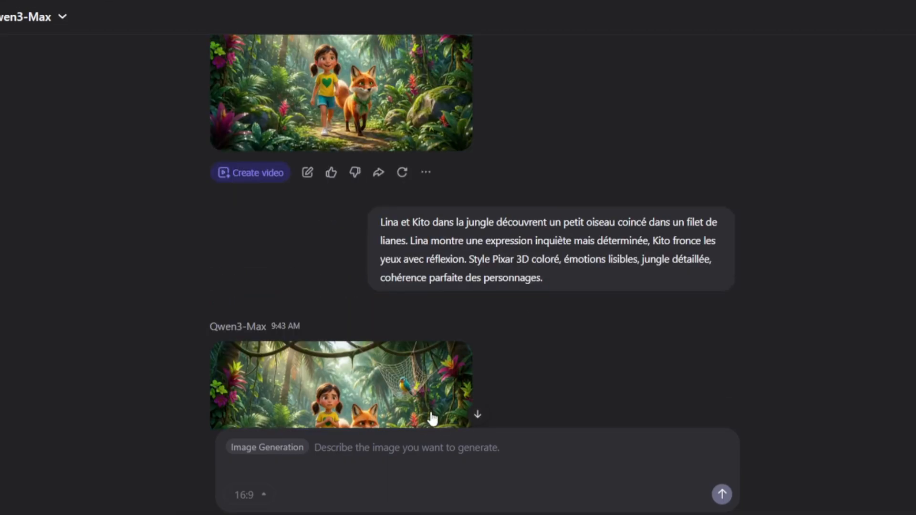
right_click(399, 447)
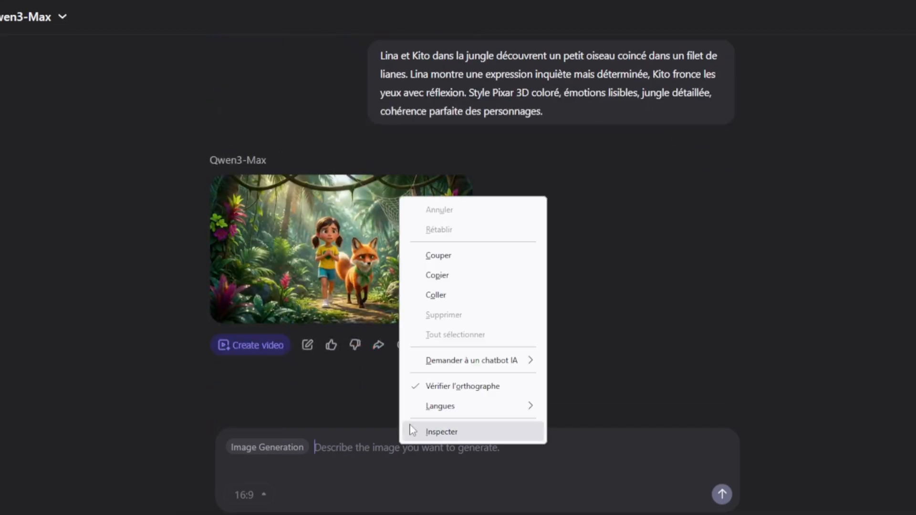
click(461, 292)
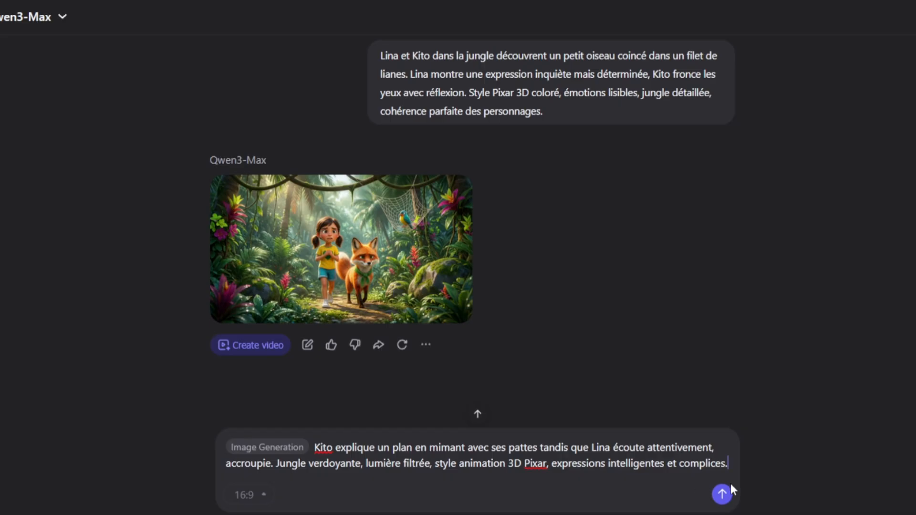
click(722, 495)
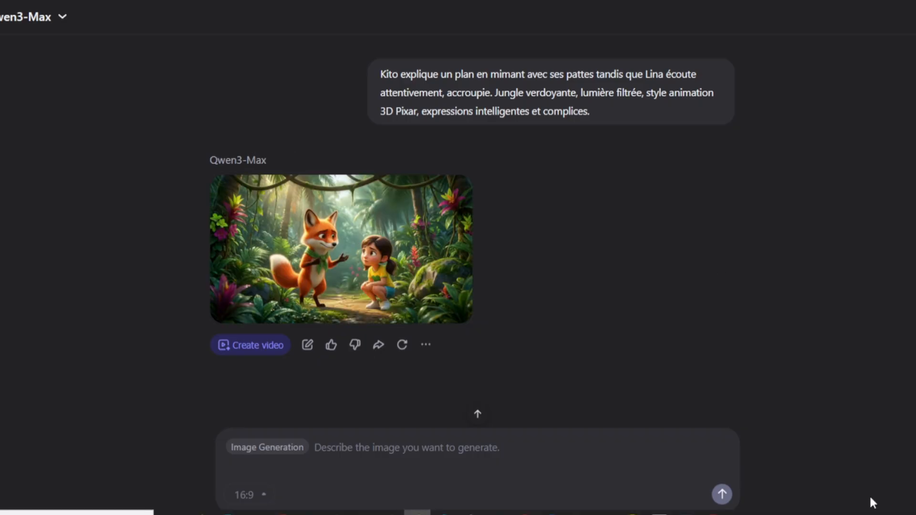
Return to the ChatGPT script and bring up the prompts of Scene 4, "Le sauvetage".
click(713, 513)
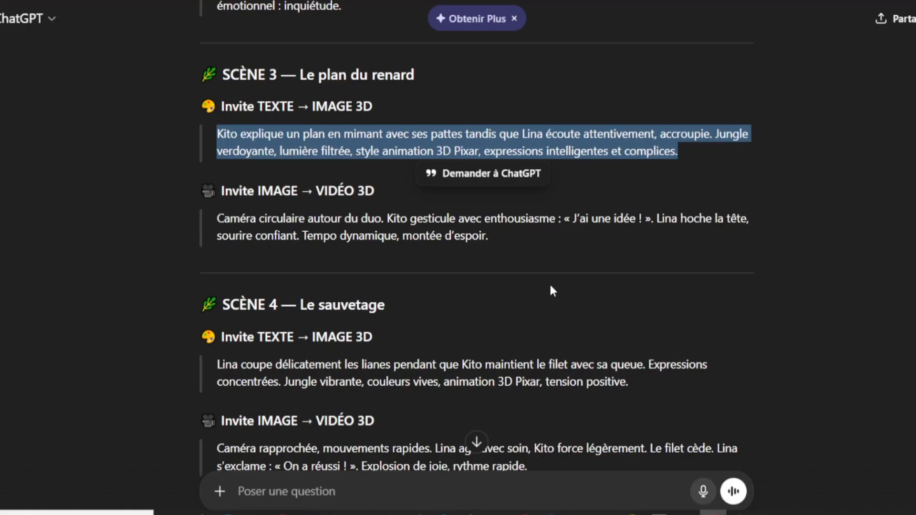
scroll(547, 289, down, 3)
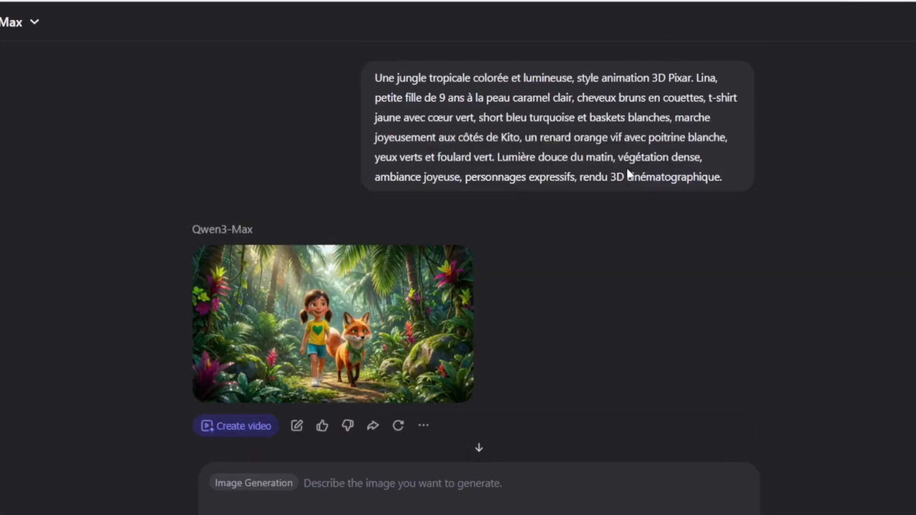
Switch to Grok Imagine, choose video mode and attach the Scene 1 image of Lina and Kito in the jungle.
scroll(629, 175, up, 1)
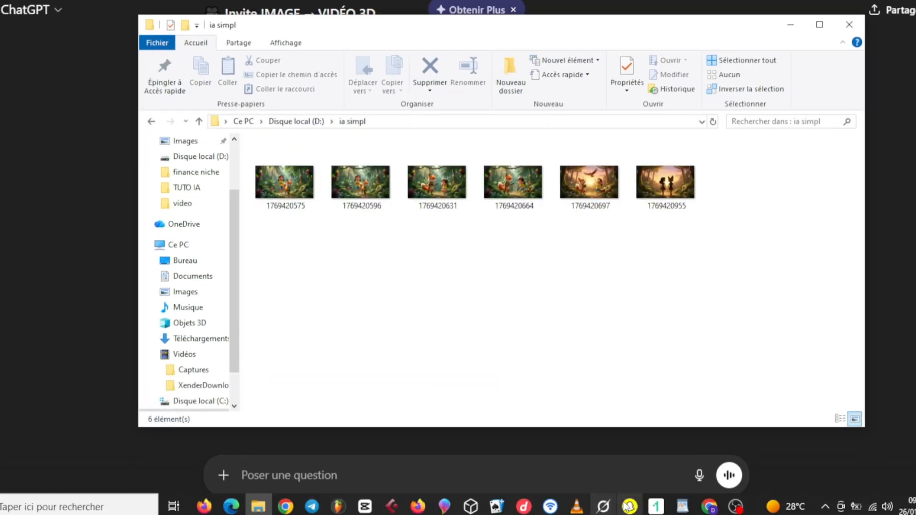
click(607, 512)
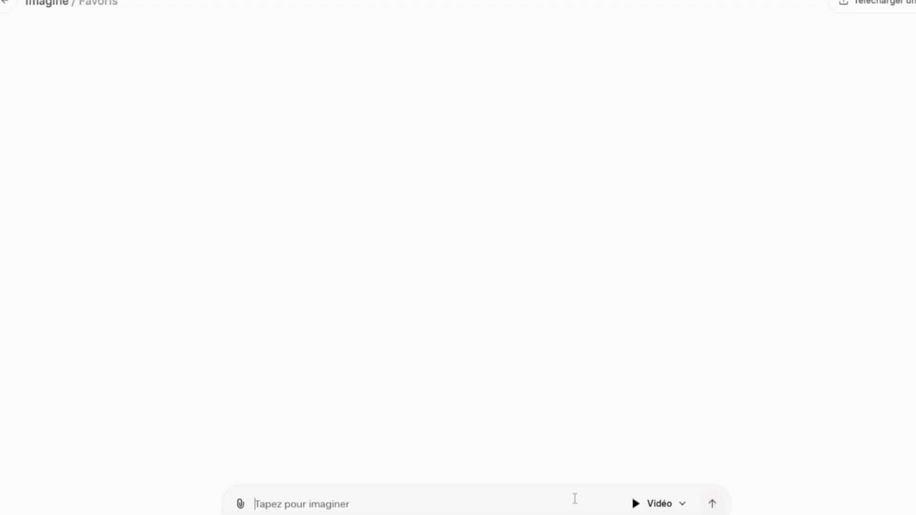
click(662, 503)
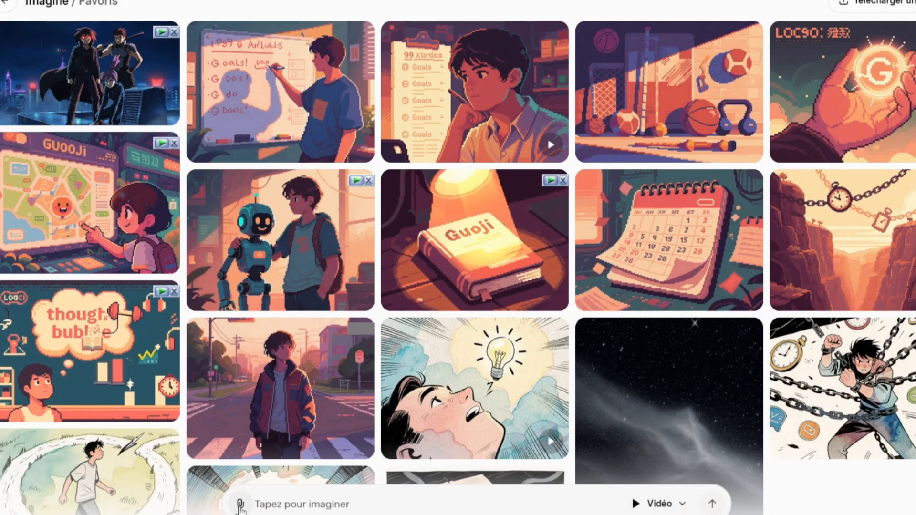
click(240, 505)
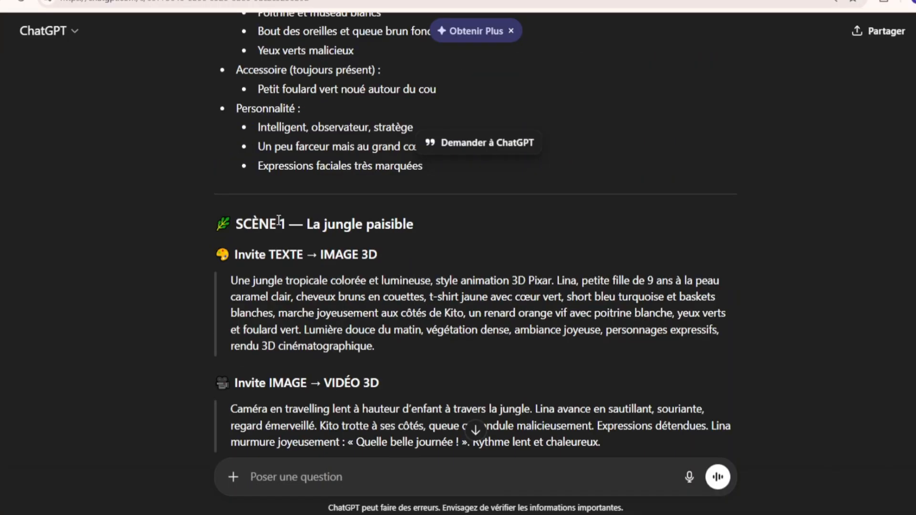
Copy Scene 1's image-to-video prompt from ChatGPT into Grok, generate the video and unmute the first of the two results.
scroll(279, 220, up, 10)
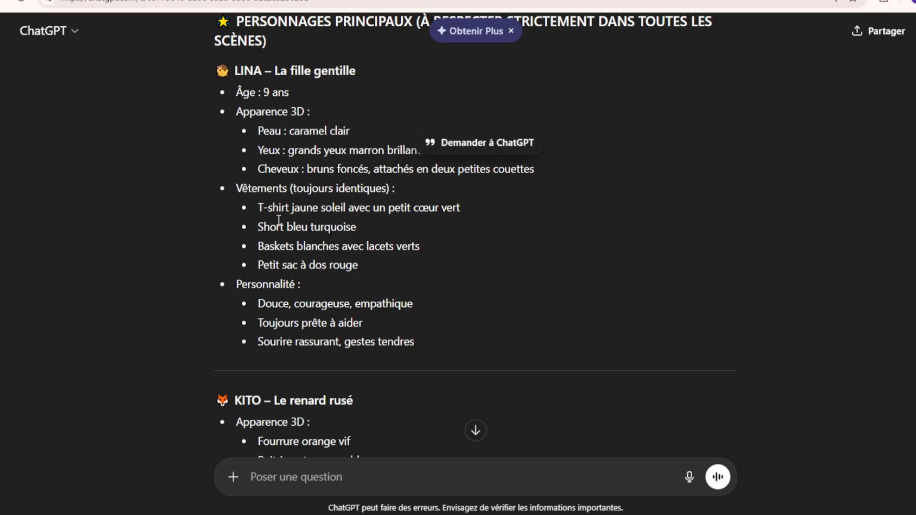
scroll(280, 221, down, 10)
triple_click(544, 308)
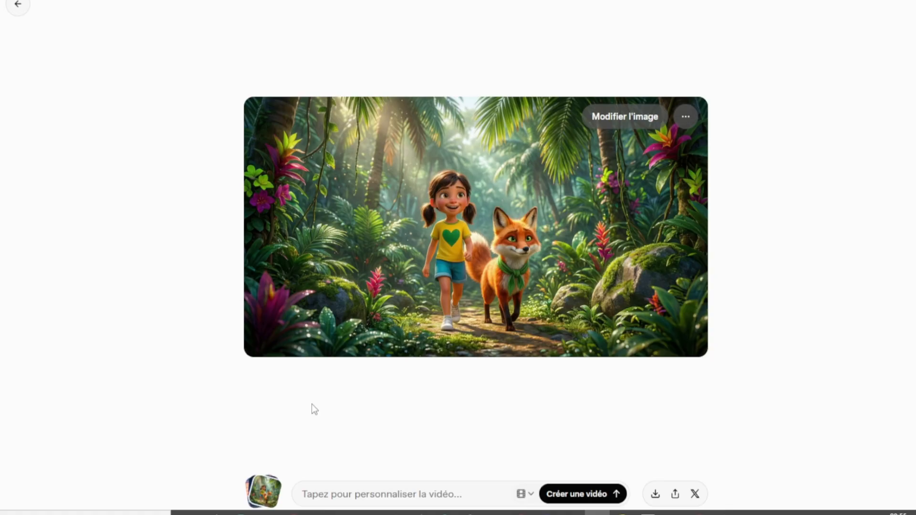
right_click(334, 494)
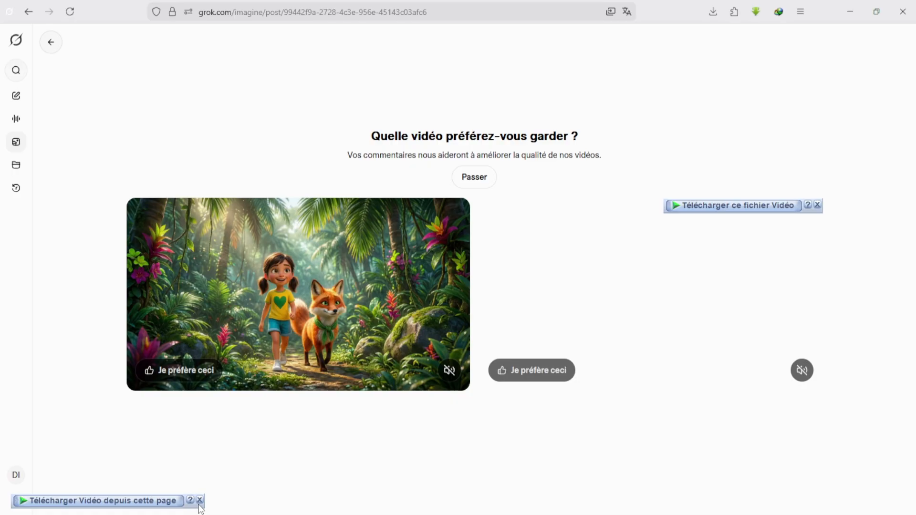
click(449, 370)
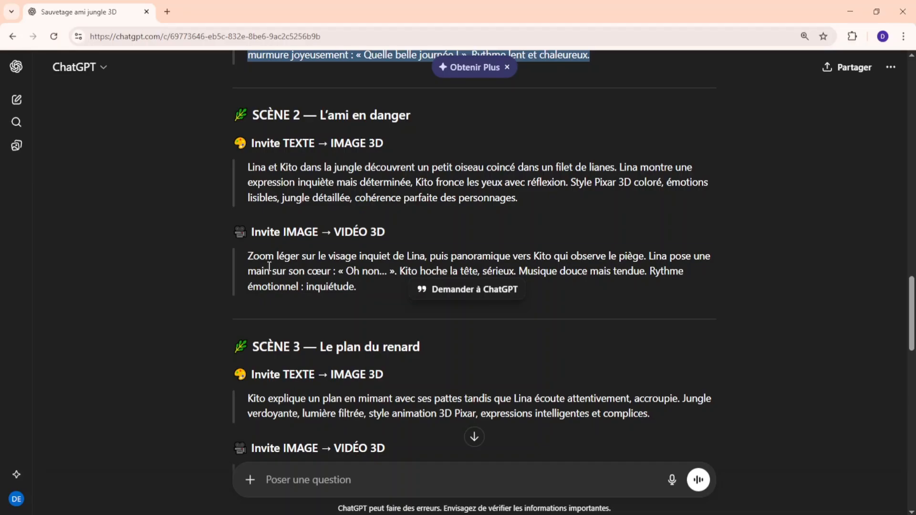
Copy the image-to-video prompt of Scene 2, "L'ami en danger", from the ChatGPT script.
drag(248, 256, 422, 308)
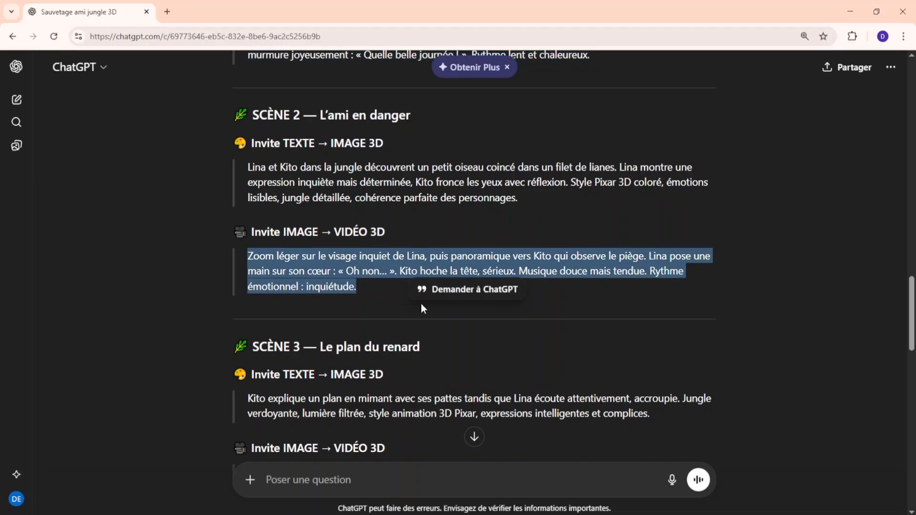
mouse_move(657, 511)
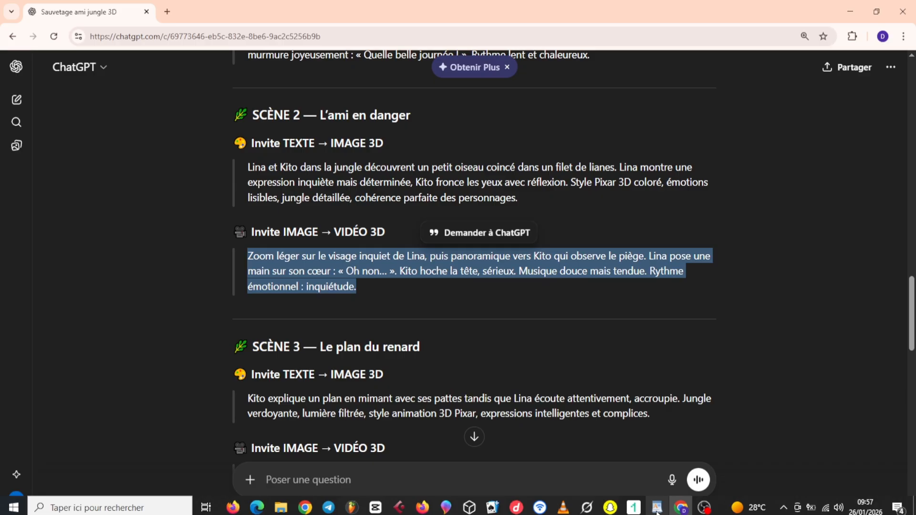
click(657, 507)
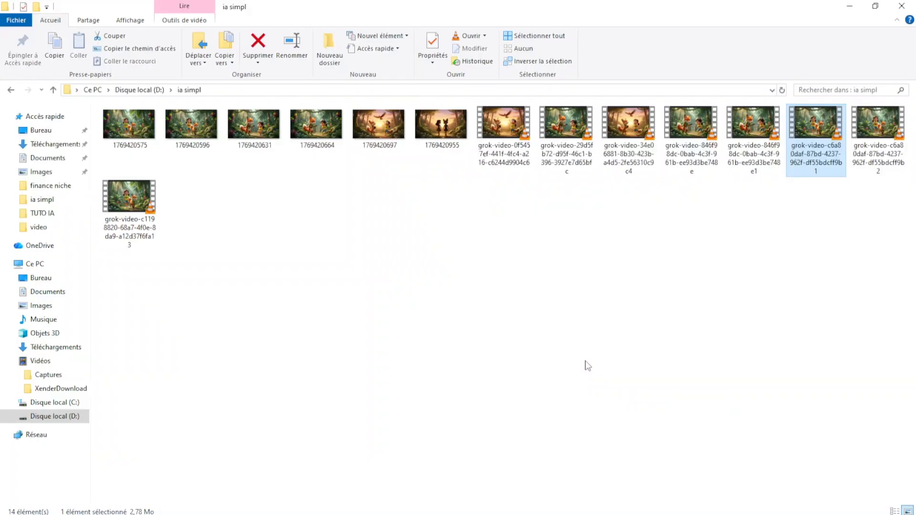
Switch to CapCut, start a media import and open the folder "ia simpl" on Disque local (D:).
mouse_move(585, 514)
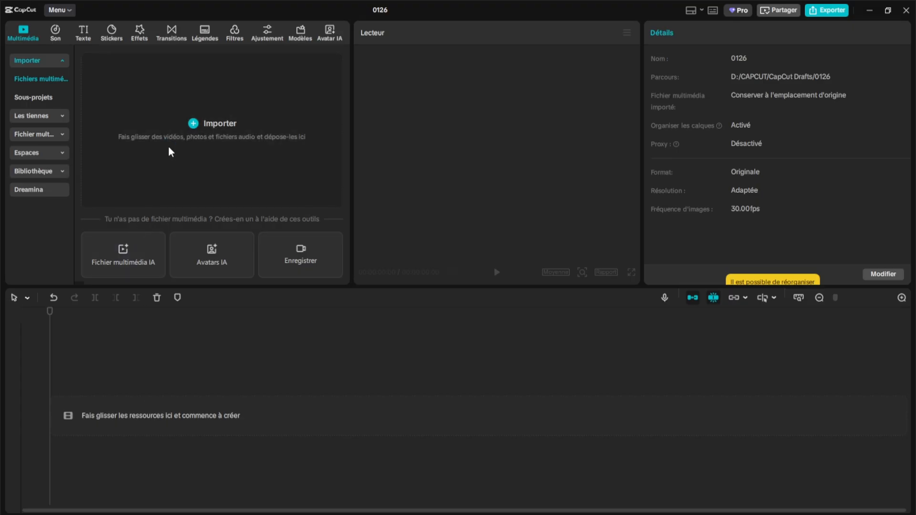
click(182, 126)
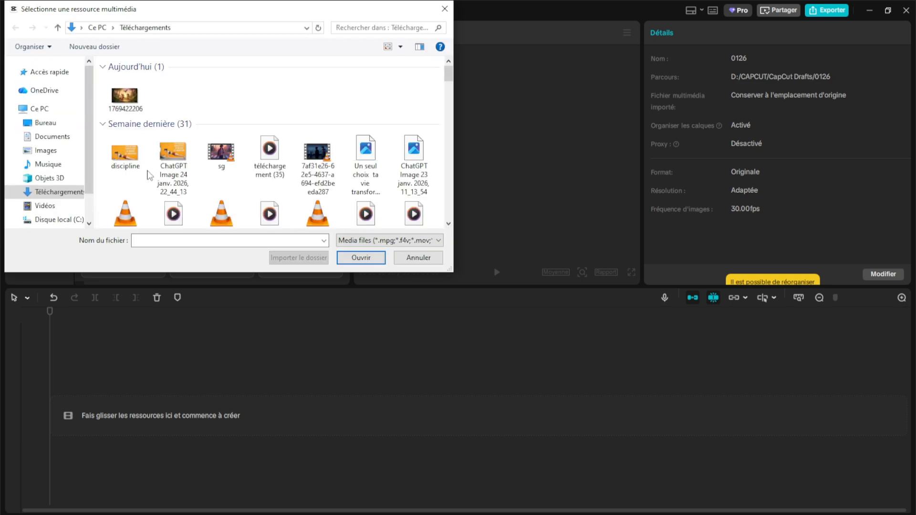
scroll(62, 190, down, 2)
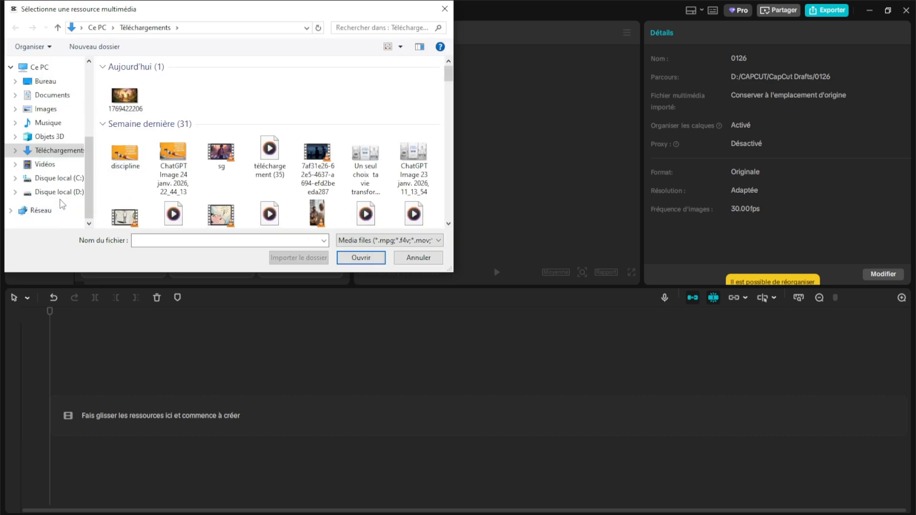
click(64, 193)
scroll(168, 172, down, 6)
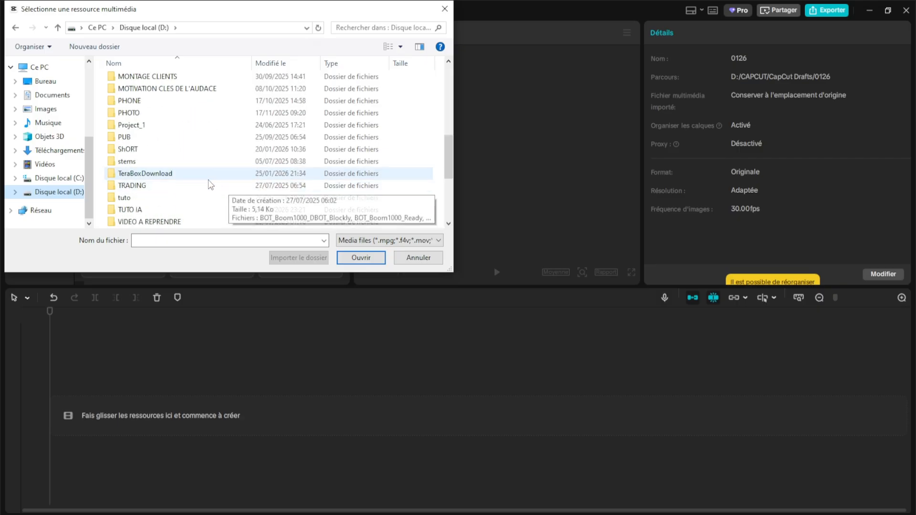
scroll(168, 173, down, 3)
scroll(163, 162, up, 7)
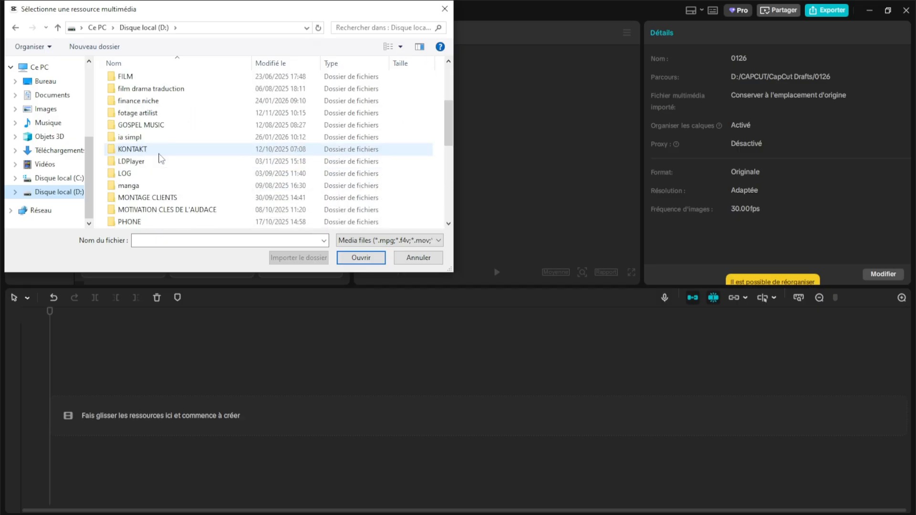
double_click(149, 138)
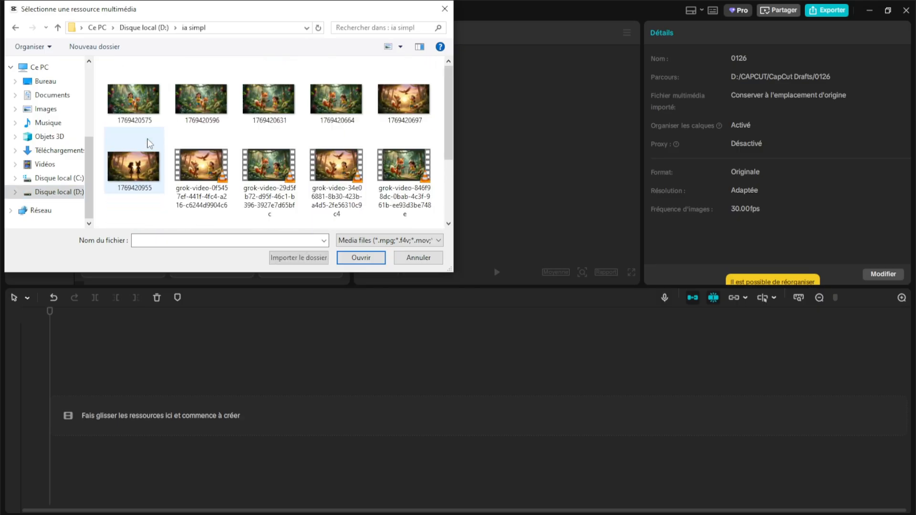
Select all eight grok-video clips, leaving out the still images, and import them into the project.
scroll(170, 185, down, 2)
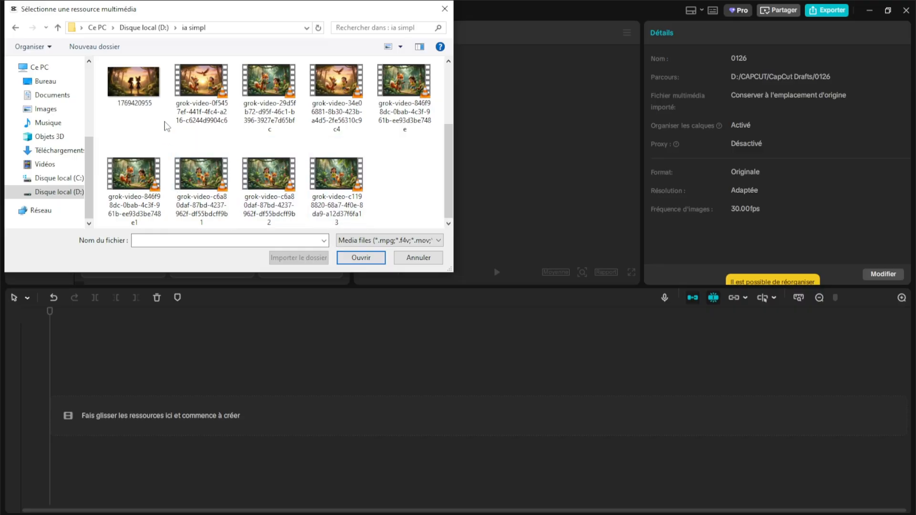
drag(165, 76, 420, 222)
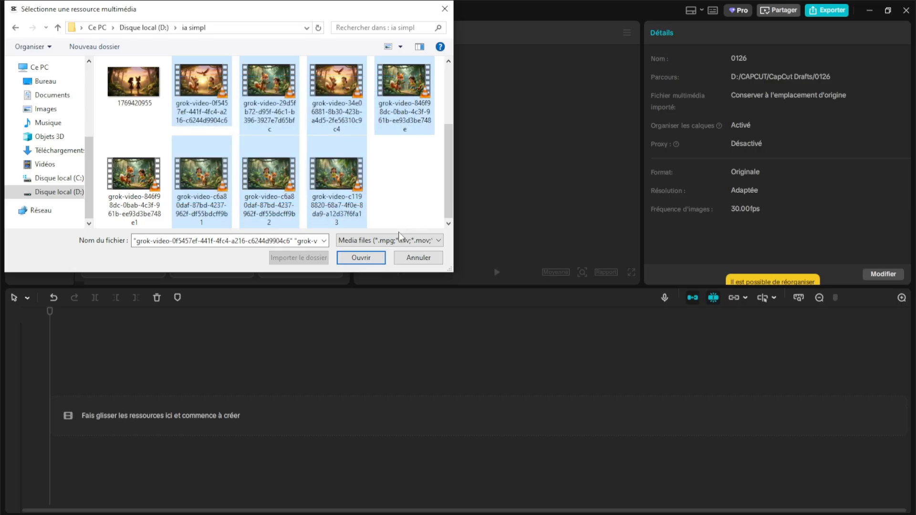
ctrl+click(127, 189)
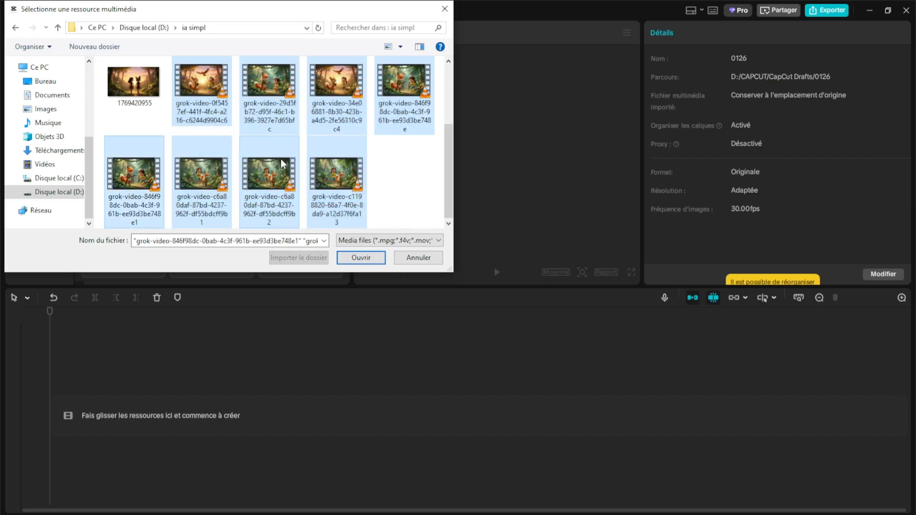
scroll(281, 162, up, 2)
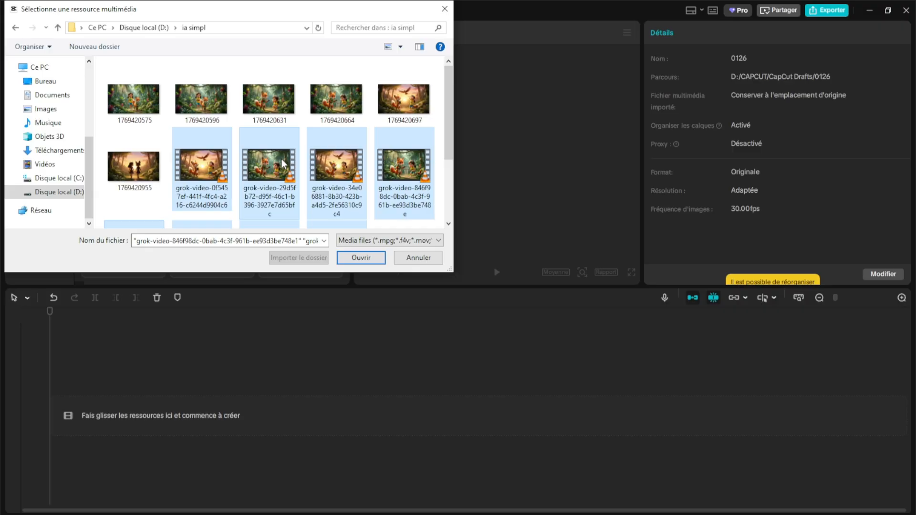
scroll(282, 158, down, 2)
click(371, 258)
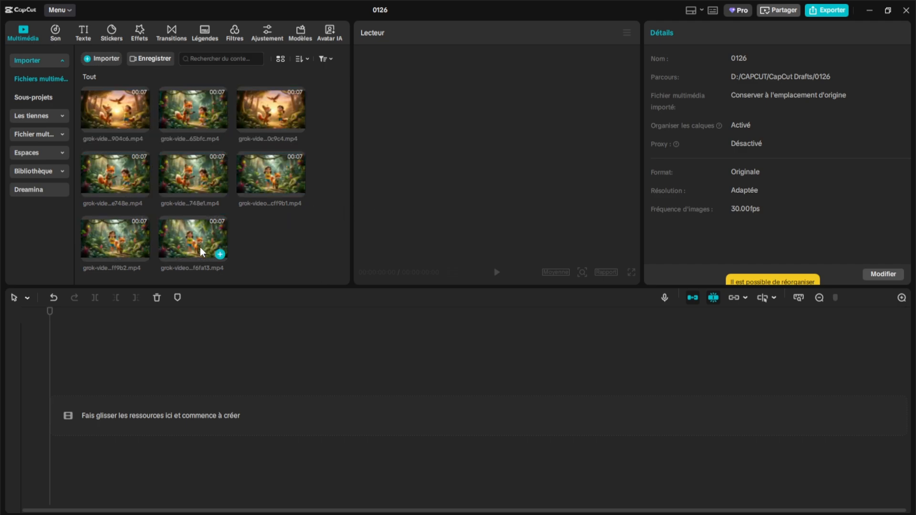
Preview the f6fa13 and ff9b2 clips and place them in that order on the timeline, followed by the three clips of the middle row.
click(176, 235)
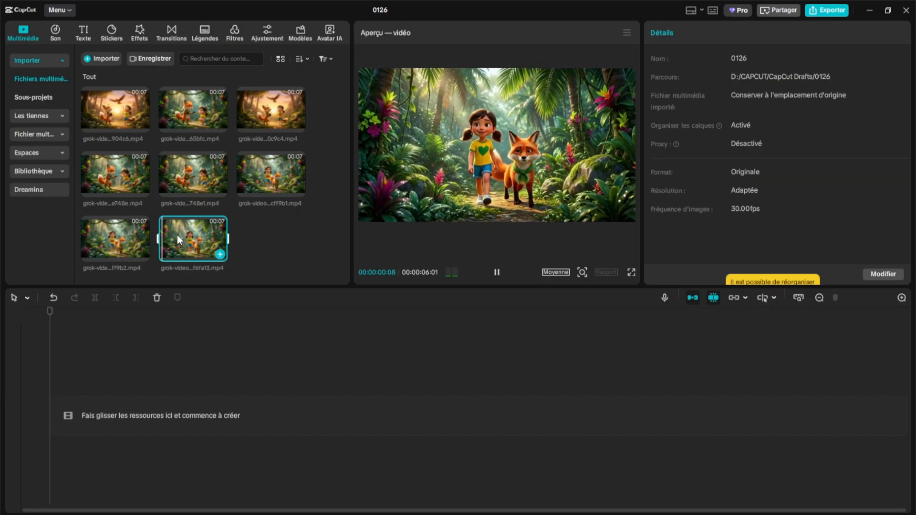
click(130, 234)
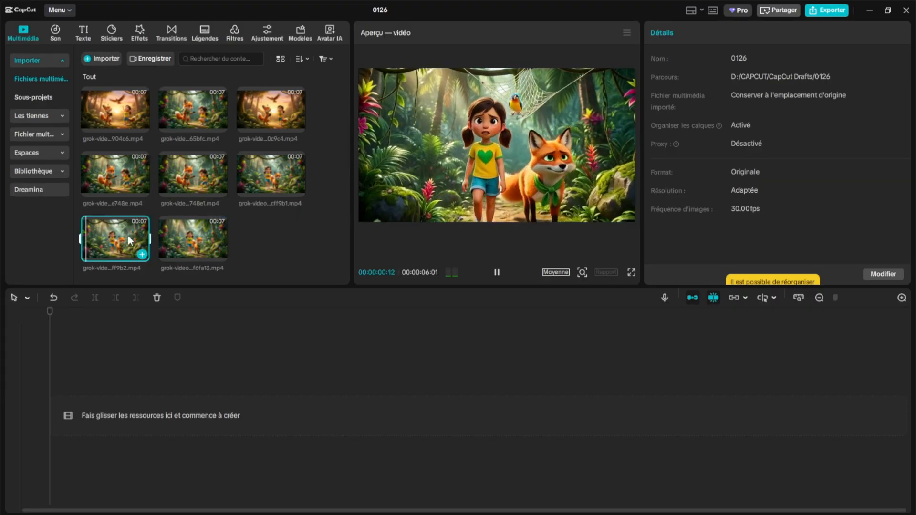
drag(197, 228, 128, 410)
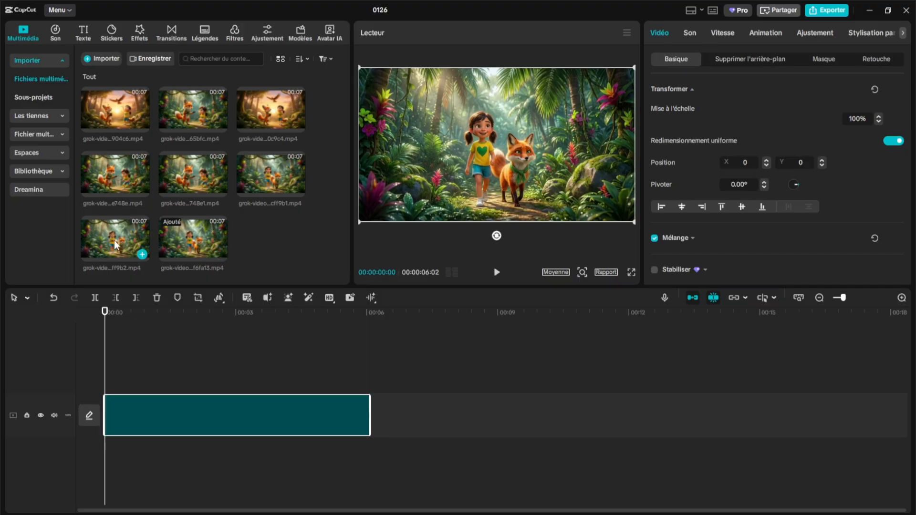
drag(128, 251, 377, 419)
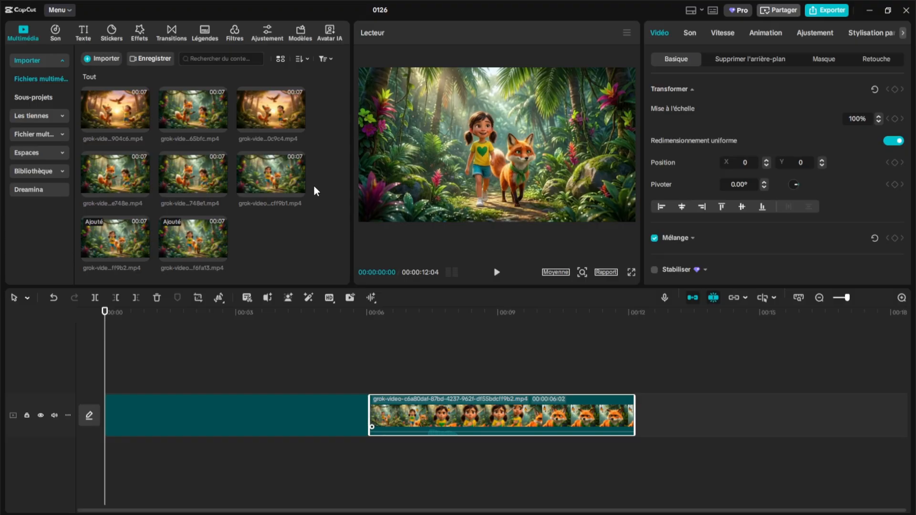
drag(310, 186, 649, 411)
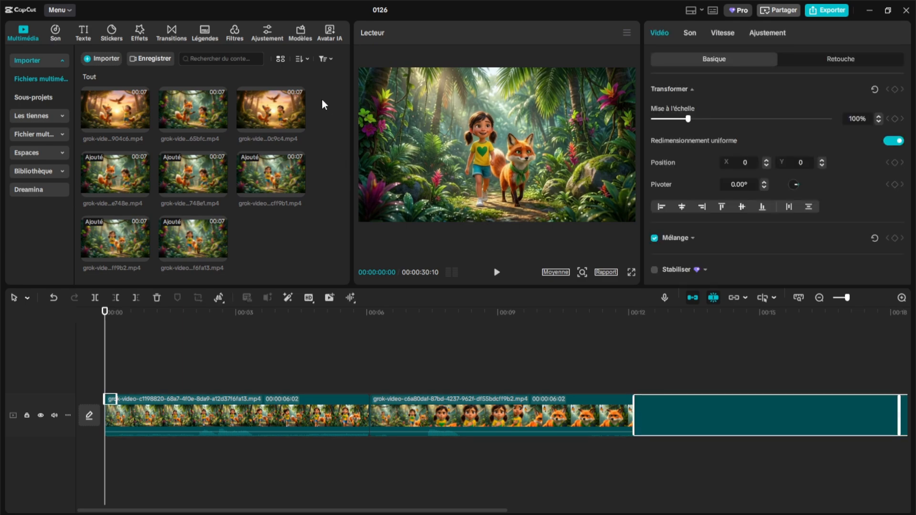
Scrub through the third timeline clip toward its junction with the fourth to review the footage.
drag(119, 314, 260, 344)
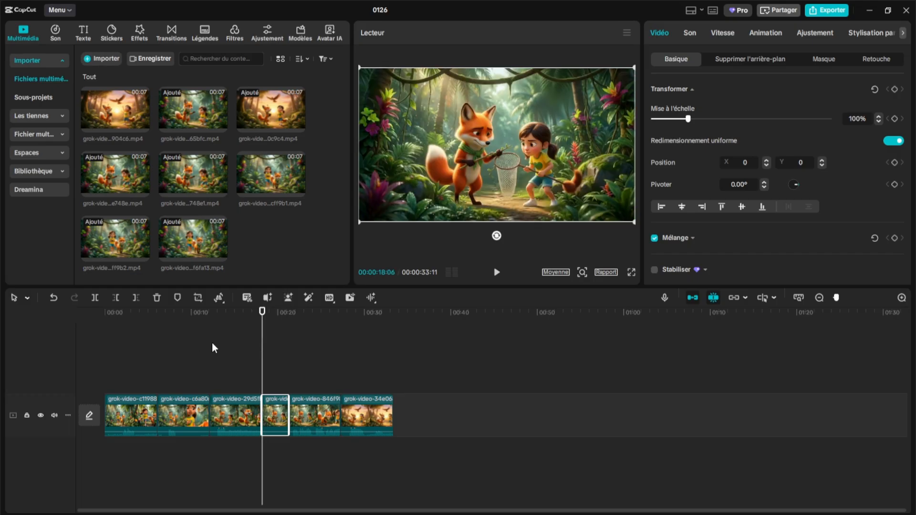
click(236, 313)
click(242, 423)
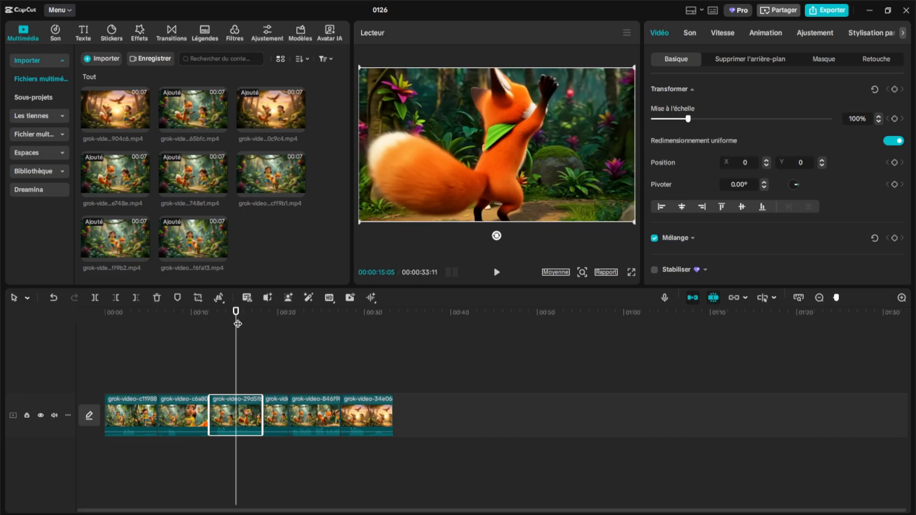
key(Right)
key(Right)
mouse_move(248, 323)
mouse_down()
mouse_move(342, 340)
mouse_move(254, 326)
mouse_up()
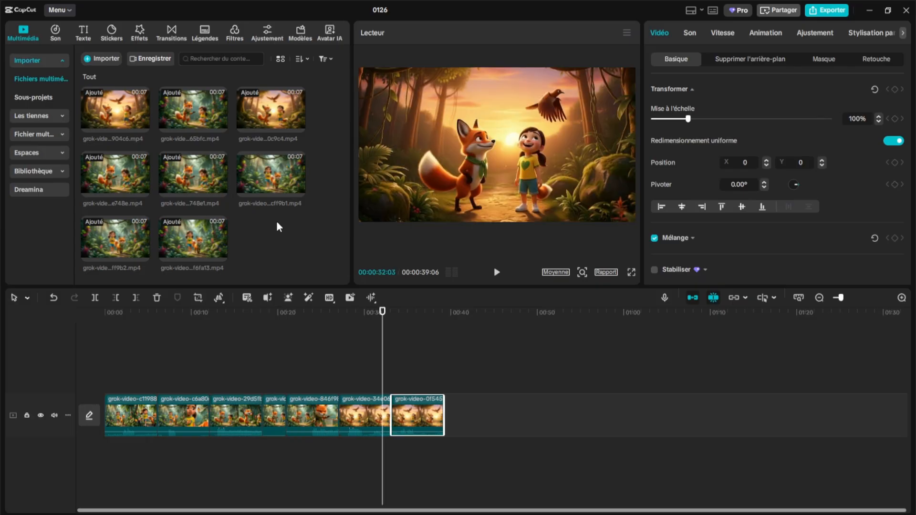
Add the trending transition "Zoom et scintillement" between the first and second clips.
click(171, 33)
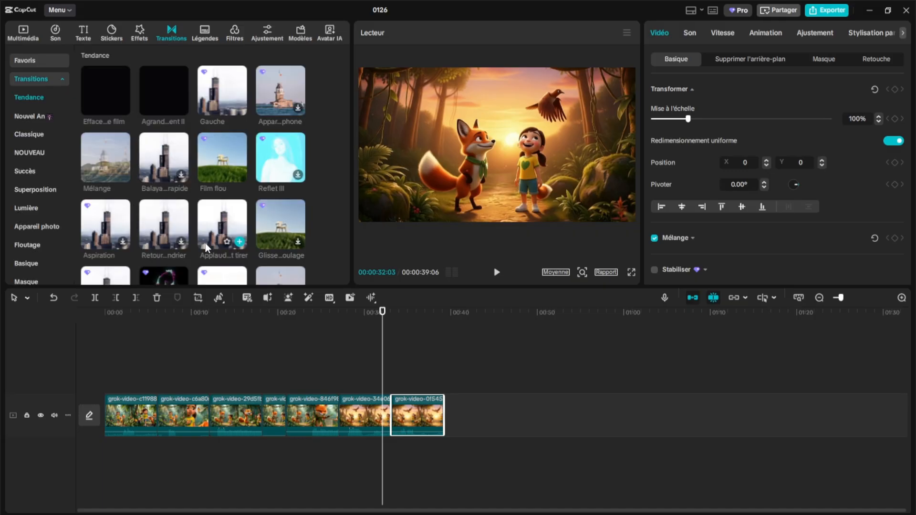
scroll(170, 178, down, 1)
scroll(171, 175, up, 1)
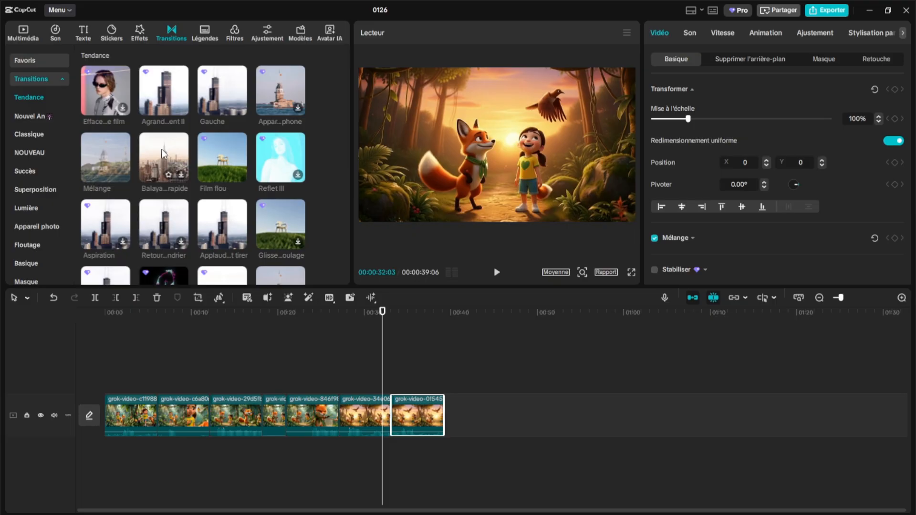
scroll(191, 144, down, 1)
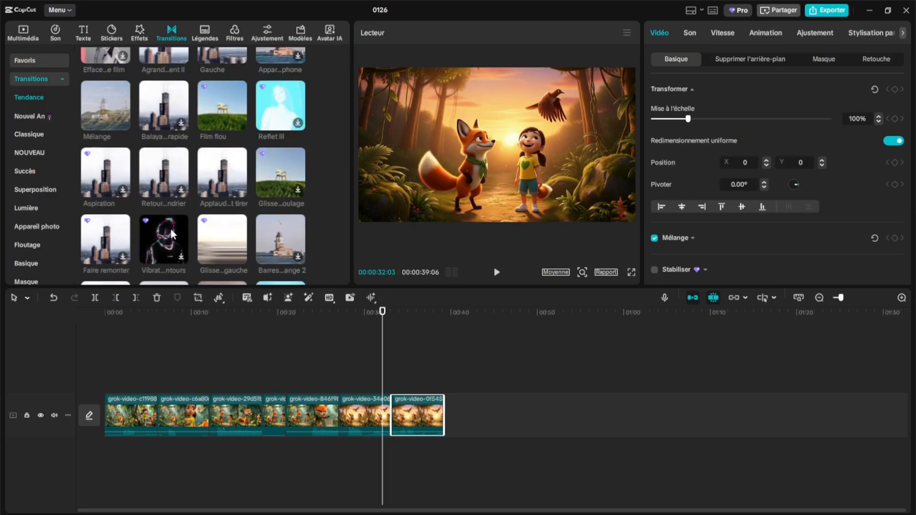
scroll(138, 234, down, 2)
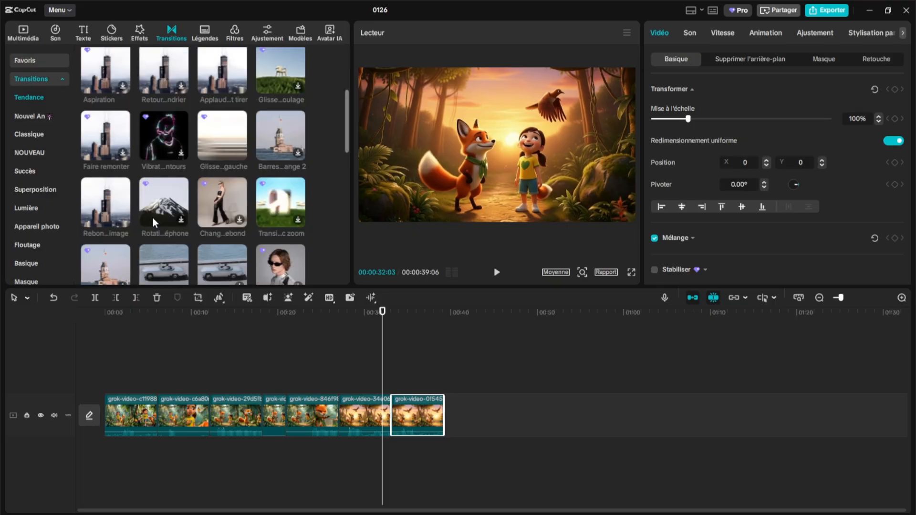
scroll(153, 216, down, 2)
drag(222, 165, 154, 408)
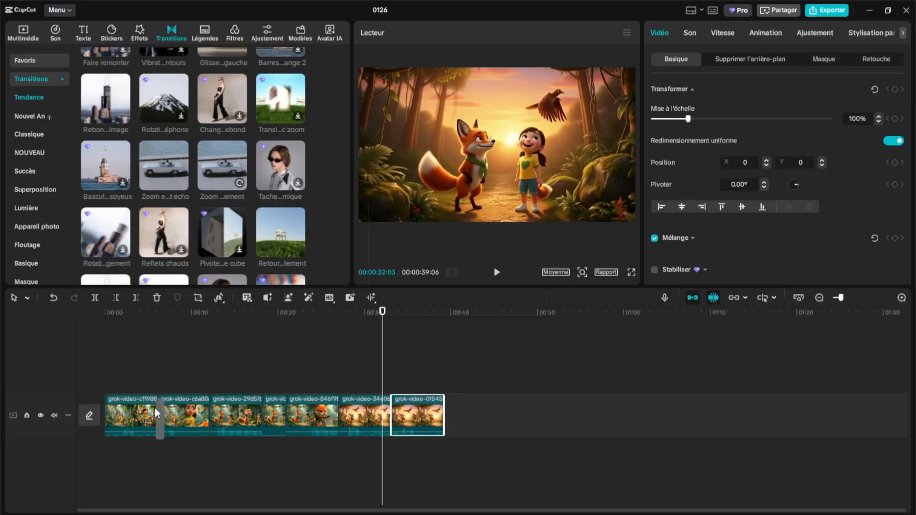
click(519, 304)
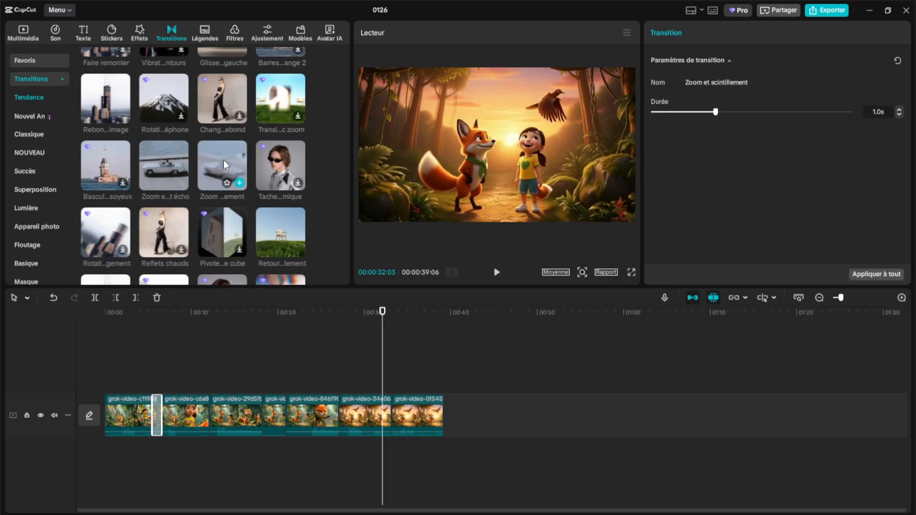
Add the "Zoom et scintillement" transition between the second and third clips and return the playhead to the start.
drag(223, 159, 216, 410)
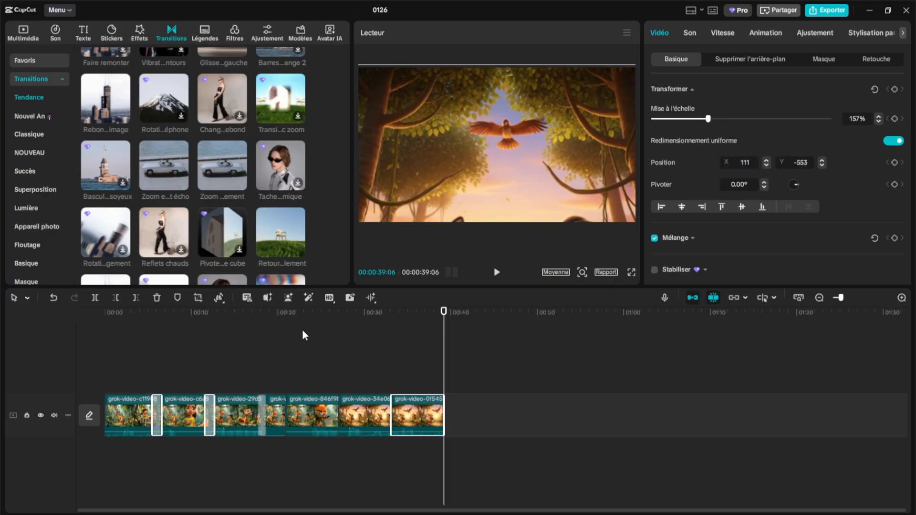
click(113, 315)
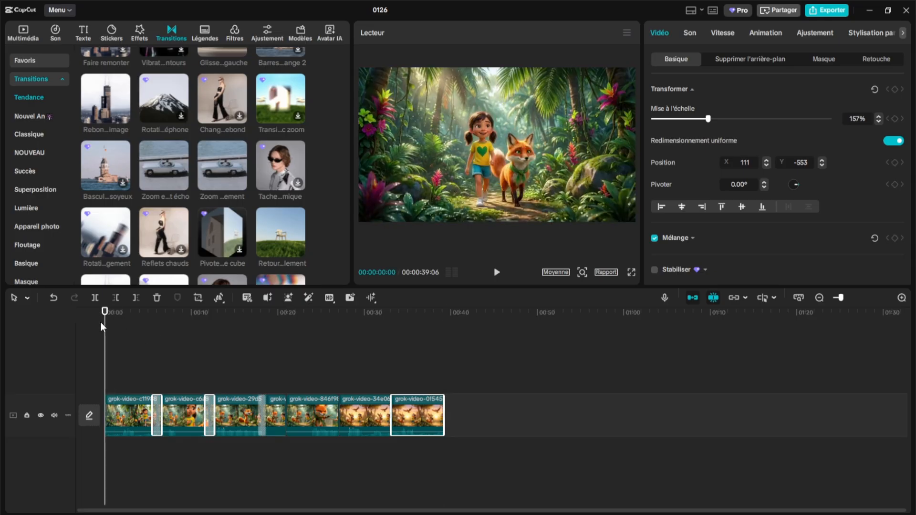